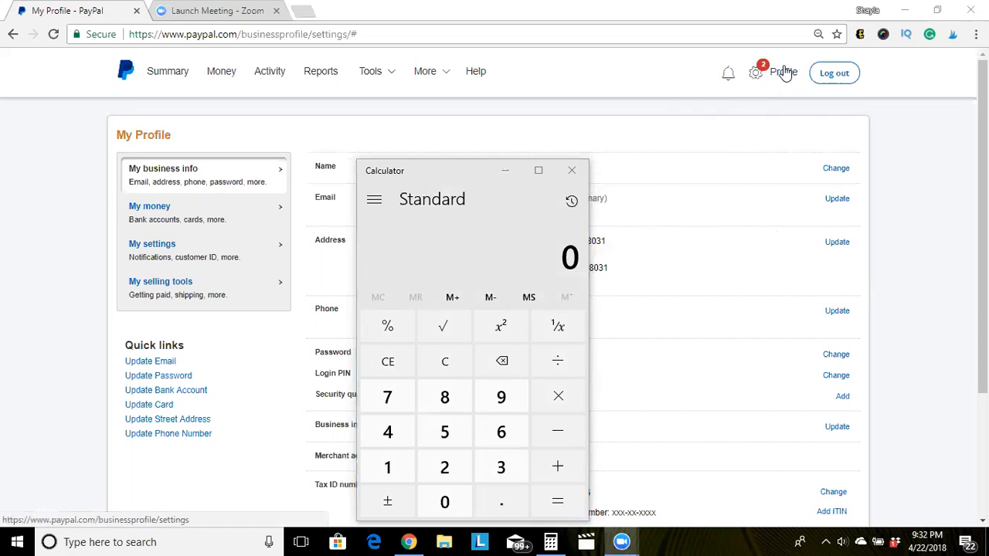
Open the account profile menu on the PayPal My Profile page.
{"action": "left_click", "coordinate": [785, 74]}
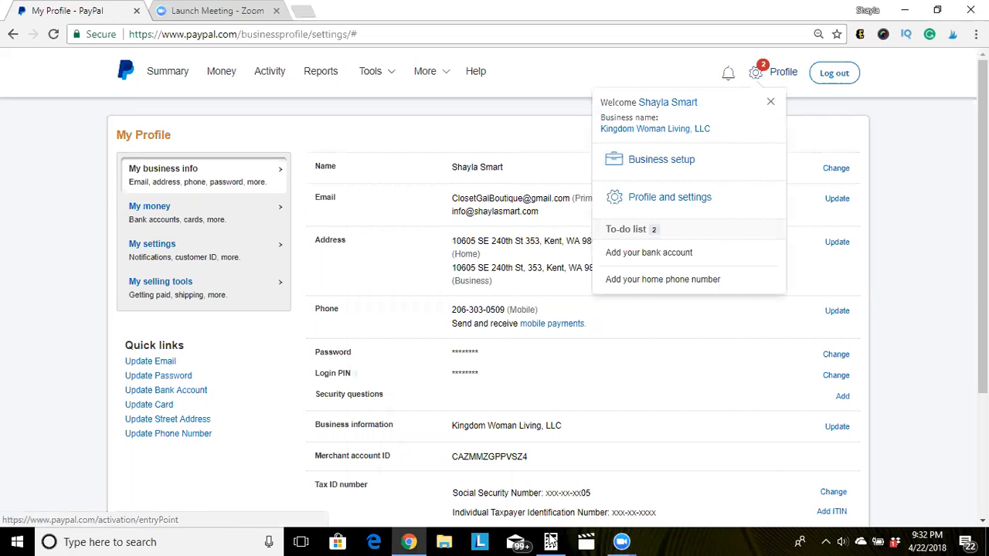
Return to the PayPal window and switch to the My selling tools settings.
{"action": "left_click", "coordinate": [557, 540]}
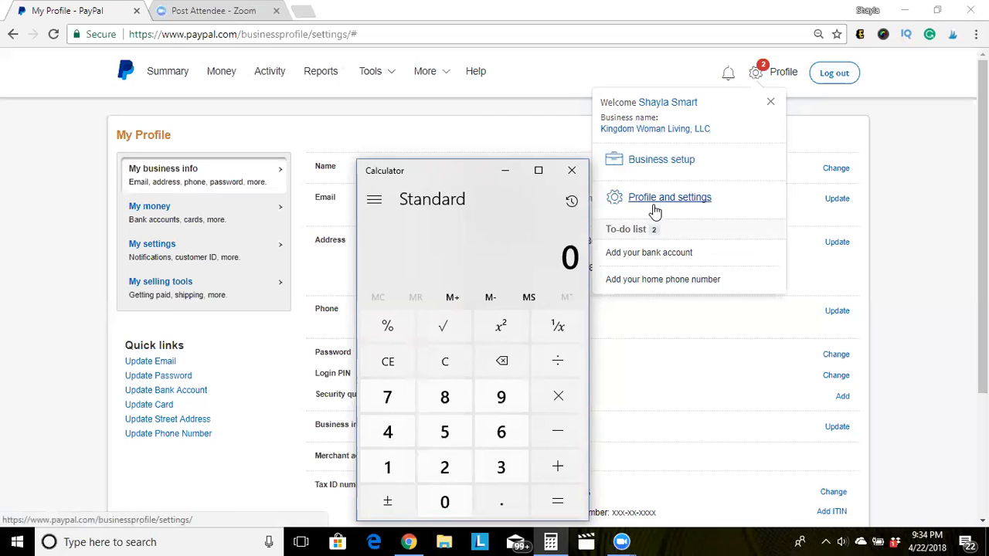
{"action": "left_click", "coordinate": [175, 282]}
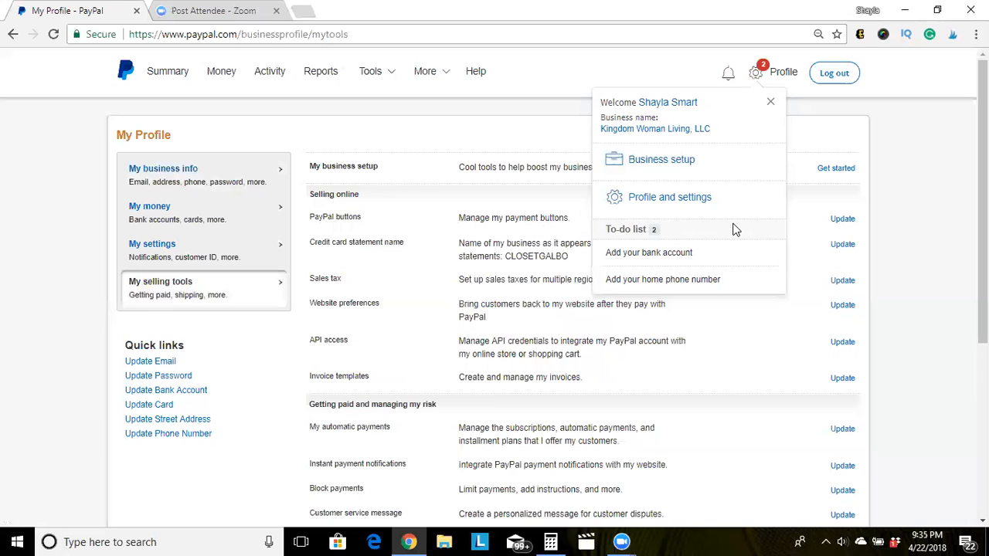
Update the saved PayPal buttons and start creating a new payment button.
{"action": "left_click", "coordinate": [838, 224]}
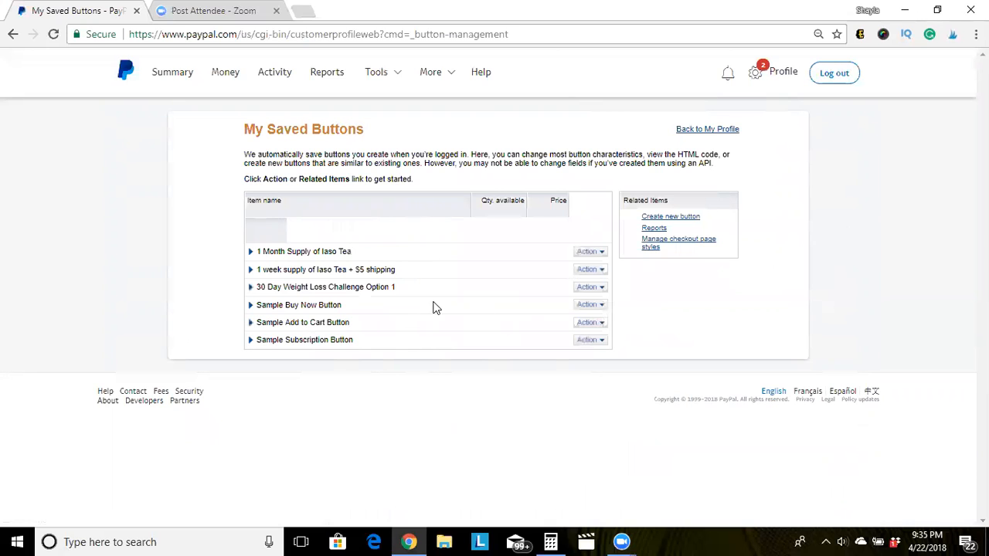
{"action": "left_click", "coordinate": [690, 219]}
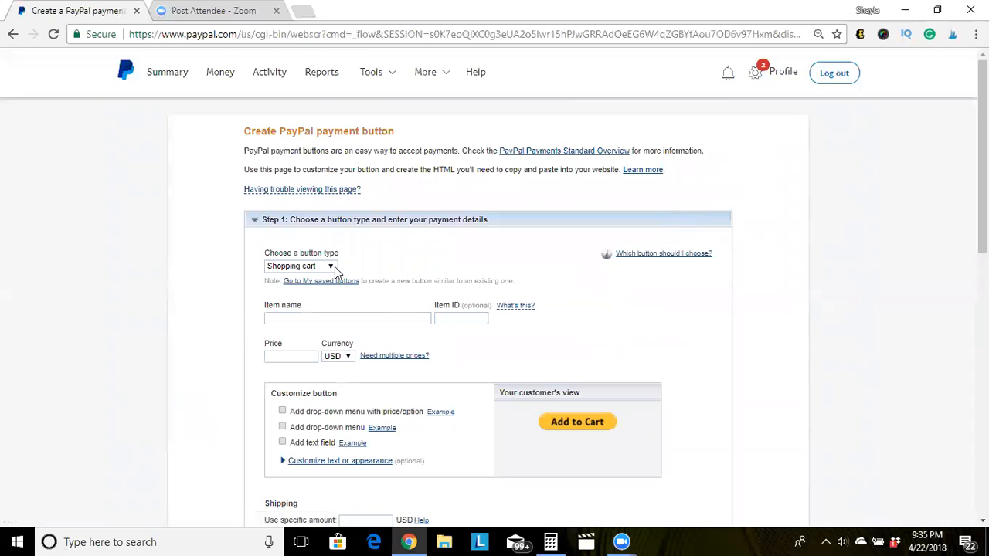
Expand the Choose a button type dropdown to list Shopping cart through Installment Plan.
{"action": "left_click", "coordinate": [333, 266]}
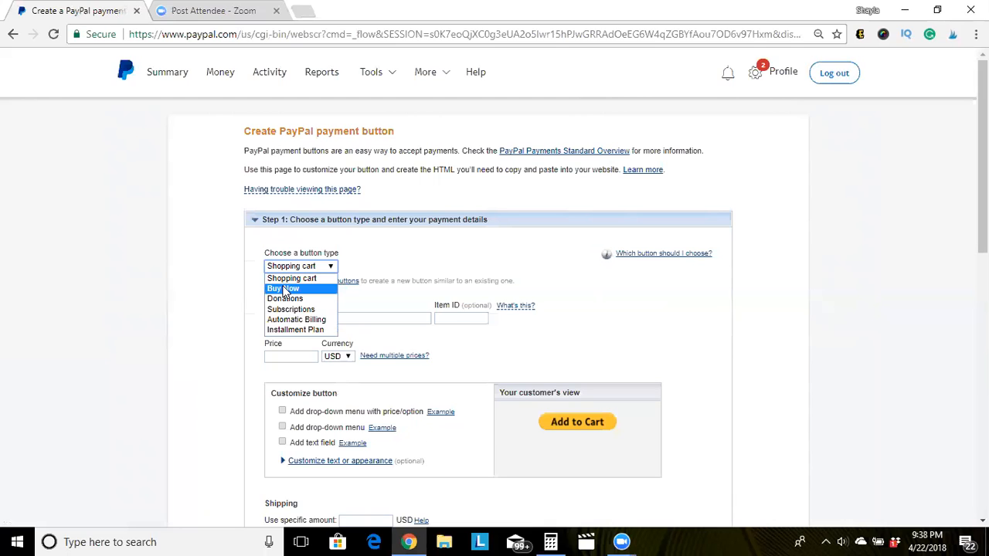
Make it a Buy Now button with item name 'Test for First Stream'.
{"action": "left_click", "coordinate": [286, 289]}
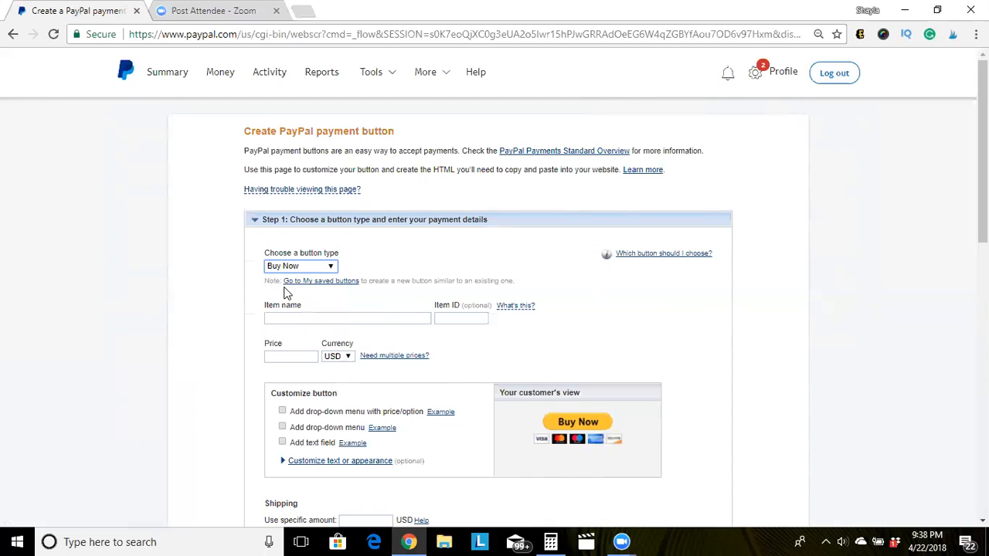
{"action": "left_click", "coordinate": [321, 317]}
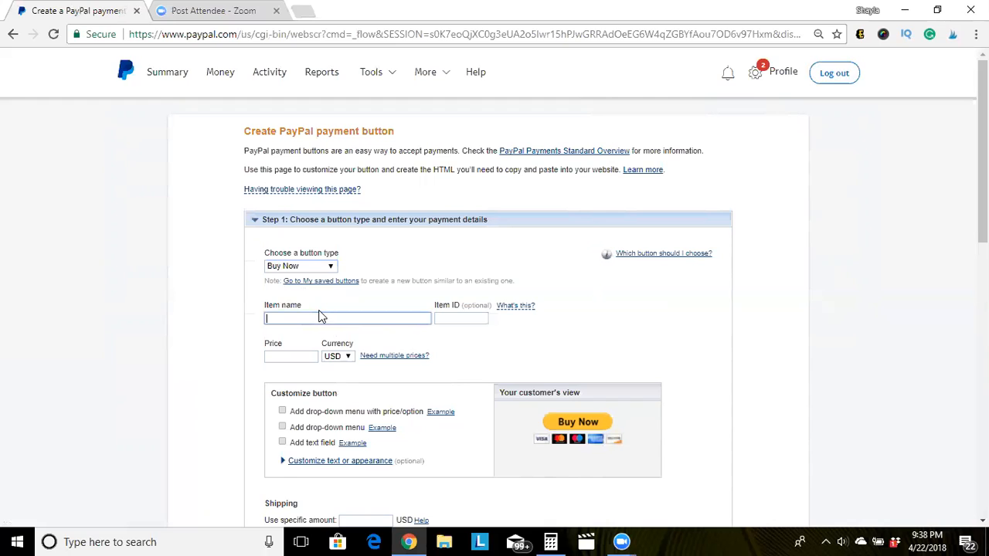
{"action": "type", "text": "Test for First Stream"}
Enter a draft Item ID, replacing 'First Stream' with 'marketing 25'.
{"action": "left_click", "coordinate": [454, 319]}
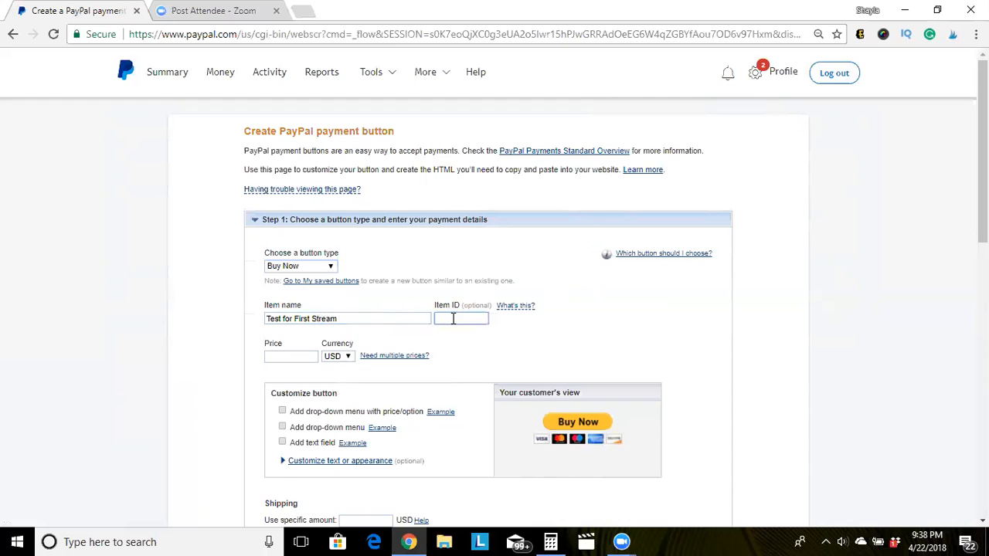
{"action": "left_click", "coordinate": [454, 318]}
{"action": "left_click", "coordinate": [463, 318]}
{"action": "type", "text": "First Stream"}
{"action": "key", "text": "BackSpace"}
{"action": "key", "text": "BackSpace"}
{"action": "key", "text": "BackSpace"}
{"action": "key", "text": "BackSpace"}
{"action": "key", "text": "BackSpace"}
{"action": "key", "text": "BackSpace"}
{"action": "key", "text": "BackSpace"}
{"action": "key", "text": "BackSpace"}
{"action": "key", "text": "BackSpace"}
{"action": "key", "text": "BackSpace"}
{"action": "key", "text": "BackSpace"}
{"action": "key", "text": "BackSpace"}
{"action": "left_click", "coordinate": [464, 316]}
{"action": "type", "text": "mar"}
{"action": "key", "text": "BackSpace"}
{"action": "type", "text": "rketing 2"}
{"action": "type", "text": "5"}
{"action": "key", "text": "BackSpace"}
{"action": "key", "text": "BackSpace"}
{"action": "key", "text": "BackSpace"}
{"action": "key", "text": "BackSpace"}
{"action": "key", "text": "BackSpace"}
{"action": "key", "text": "BackSpace"}
{"action": "key", "text": "BackSpace"}
{"action": "key", "text": "BackSpace"}
{"action": "key", "text": "BackSpace"}
{"action": "key", "text": "BackSpace"}
{"action": "key", "text": "BackSpace"}
{"action": "key", "text": "BackSpace"}
Set the price to 25.00 USD and enter Item ID 'marketing 25'.
{"action": "left_click", "coordinate": [270, 357]}
{"action": "type", "text": "25.00"}
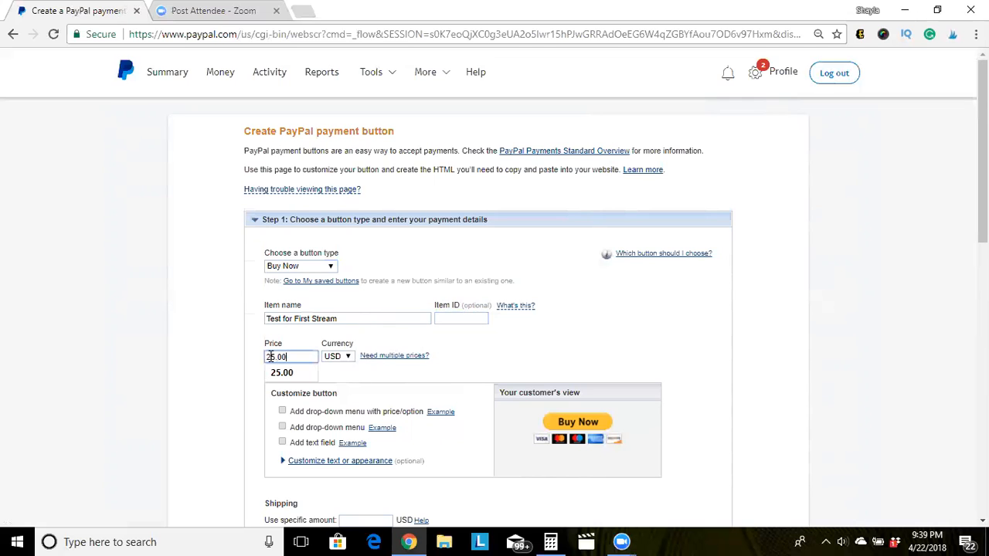
{"action": "left_click", "coordinate": [285, 376]}
{"action": "left_click", "coordinate": [446, 318]}
{"action": "type", "text": "marketing 25"}
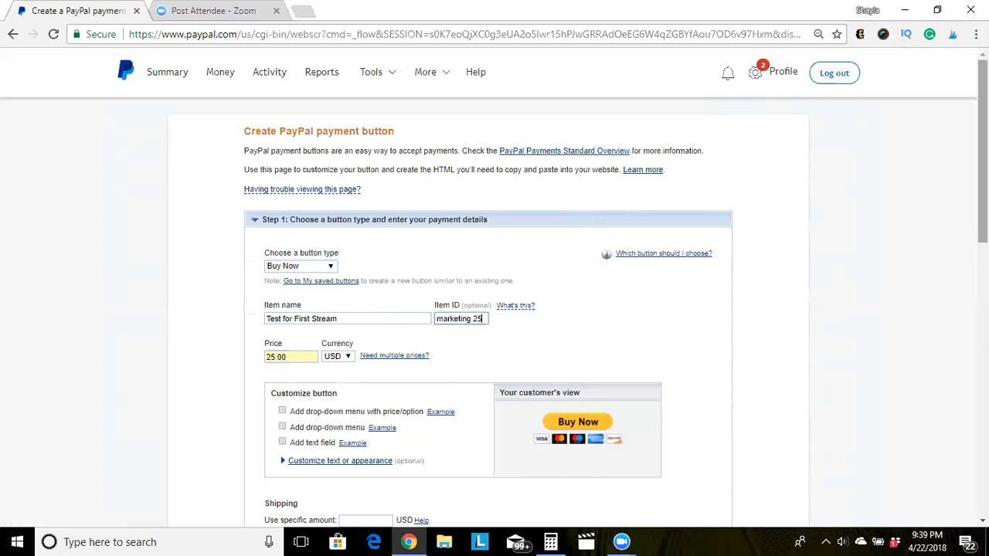
{"action": "scroll", "coordinate": [833, 224], "scroll_direction": "down", "scroll_amount": 3}
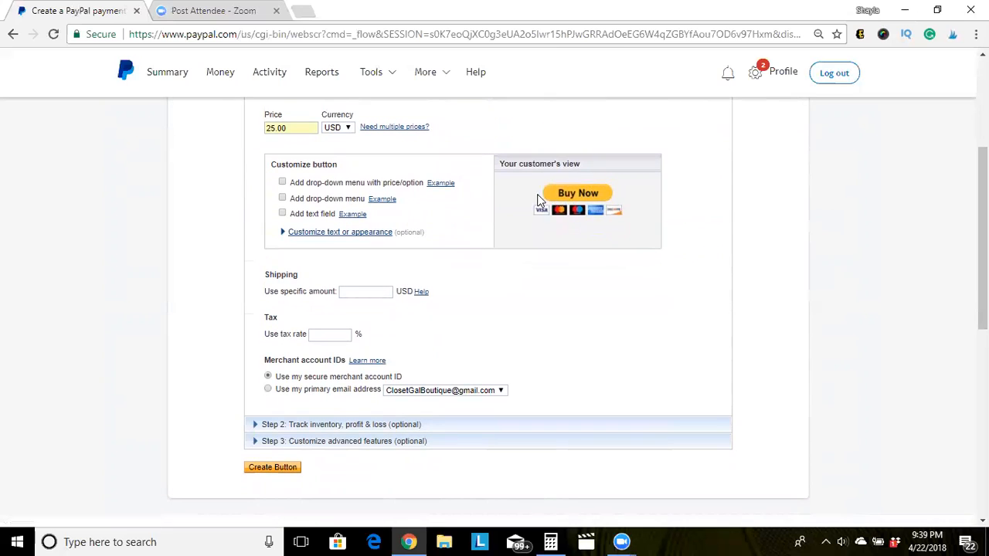
{"action": "left_click", "coordinate": [367, 292]}
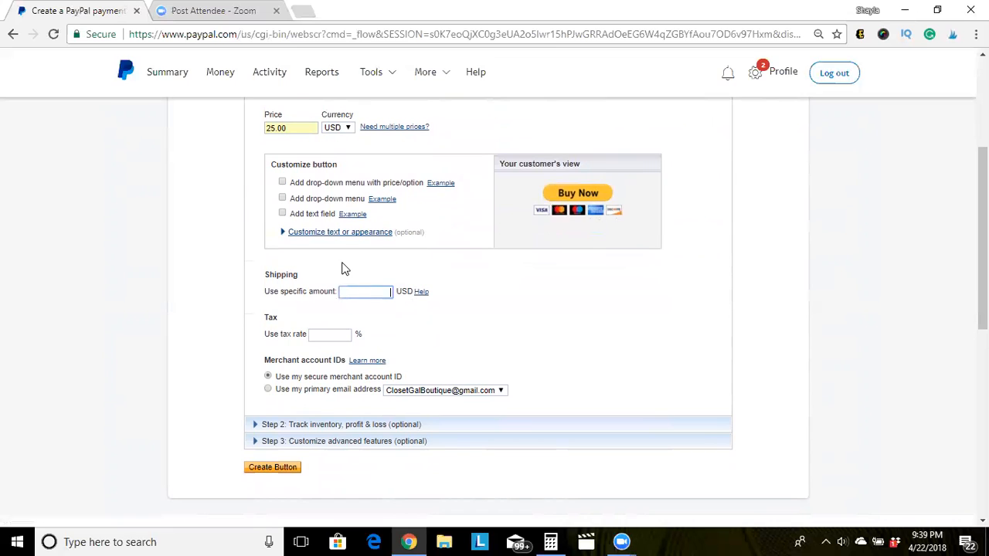
{"action": "left_click", "coordinate": [329, 337]}
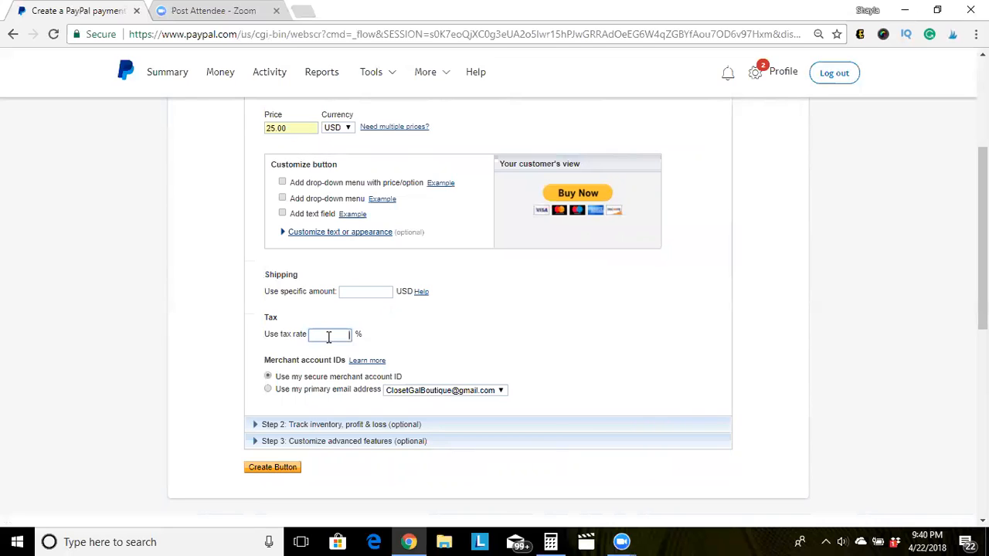
{"action": "type", "text": "2.9"}
{"action": "key", "text": "BackSpace"}
{"action": "key", "text": "BackSpace"}
{"action": "key", "text": "BackSpace"}
{"action": "type", "text": "10"}
{"action": "key", "text": "BackSpace"}
{"action": "key", "text": "BackSpace"}
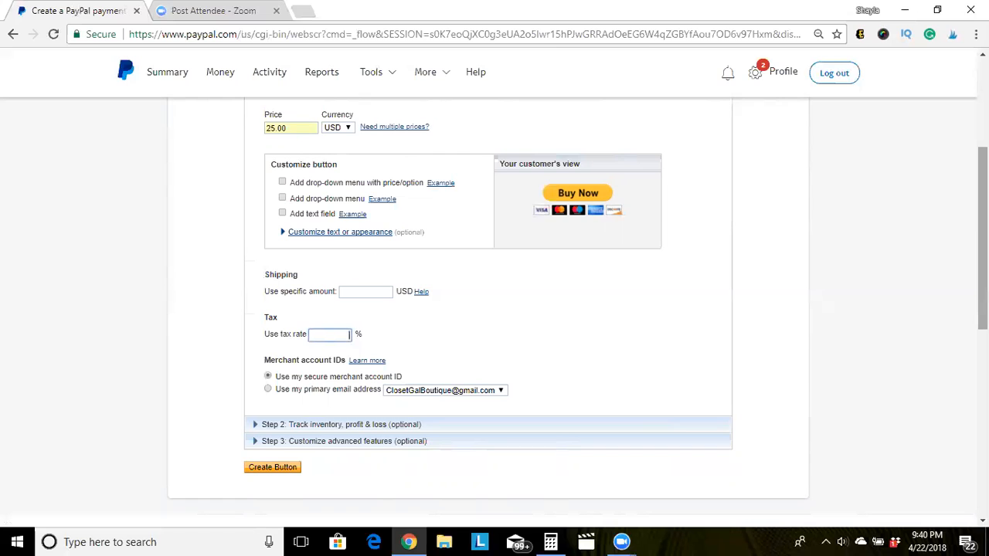
{"action": "scroll", "coordinate": [981, 232], "scroll_direction": "down", "scroll_amount": 2}
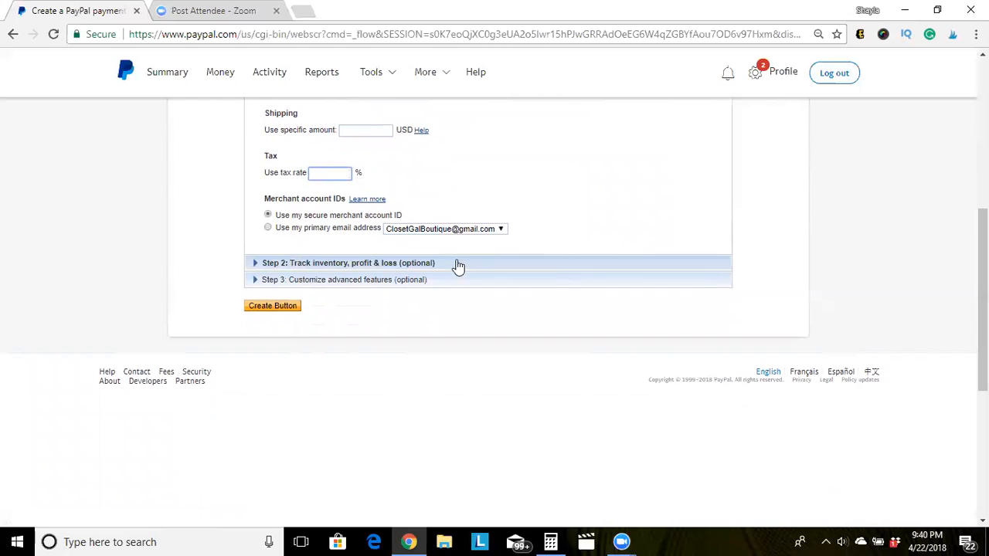
{"action": "left_click", "coordinate": [460, 229]}
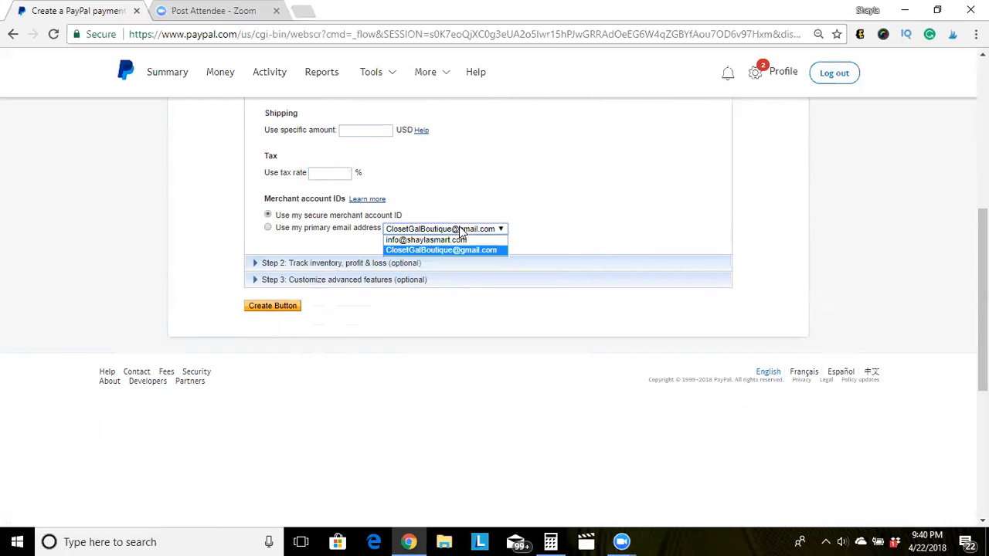
Use the secure merchant account ID and expand Step 2 inventory and profit tracking.
{"action": "left_click", "coordinate": [454, 231]}
{"action": "left_click", "coordinate": [268, 226]}
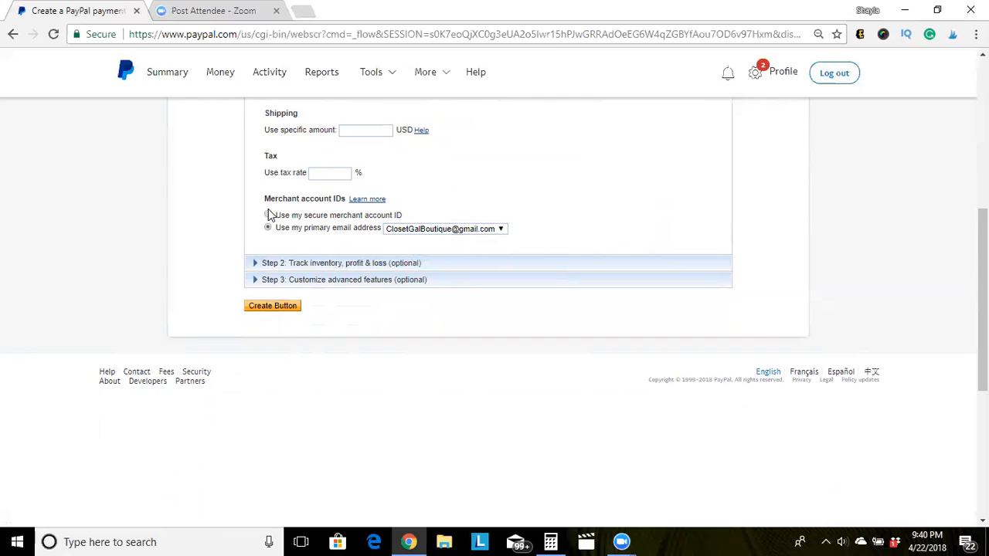
{"action": "left_click", "coordinate": [269, 214]}
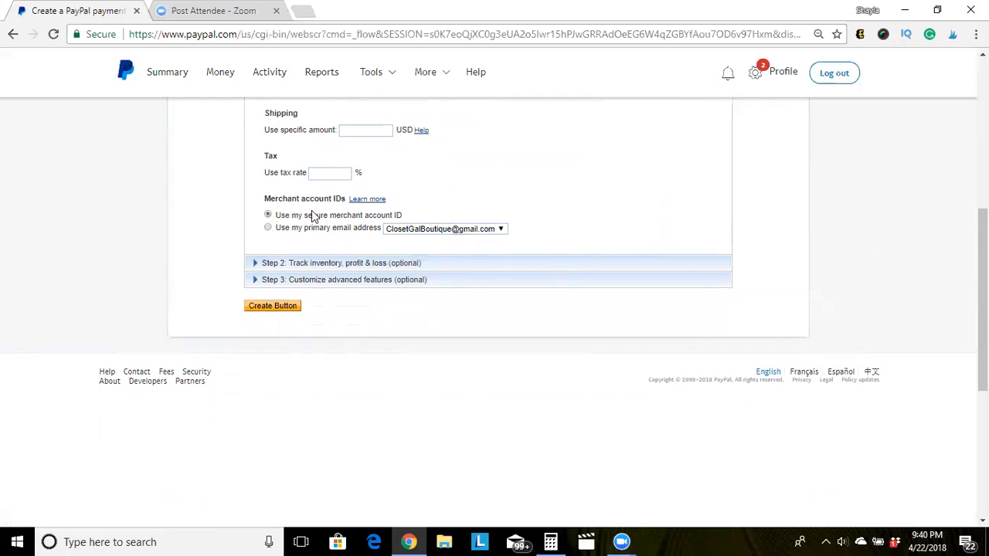
{"action": "left_click", "coordinate": [297, 263]}
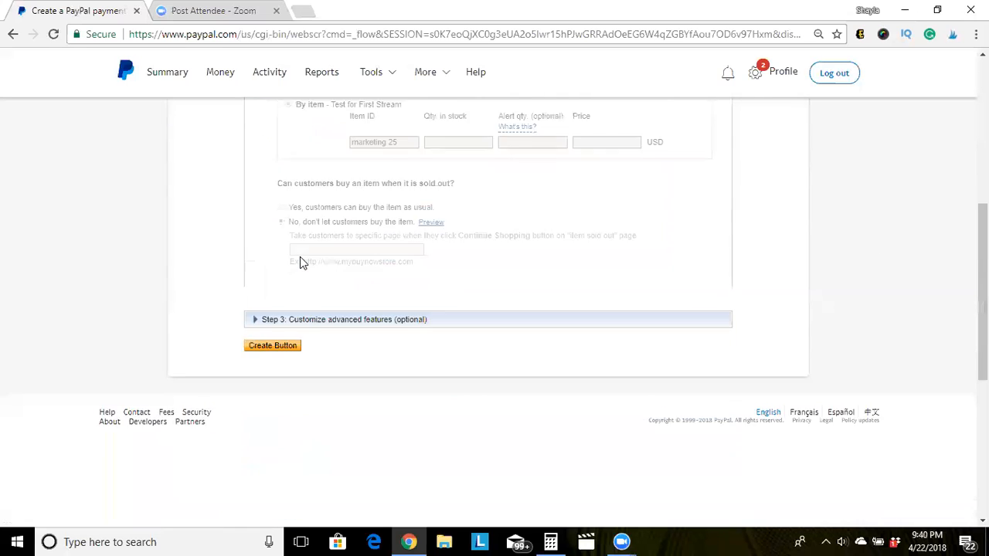
{"action": "scroll", "coordinate": [564, 263], "scroll_direction": "up", "scroll_amount": 2}
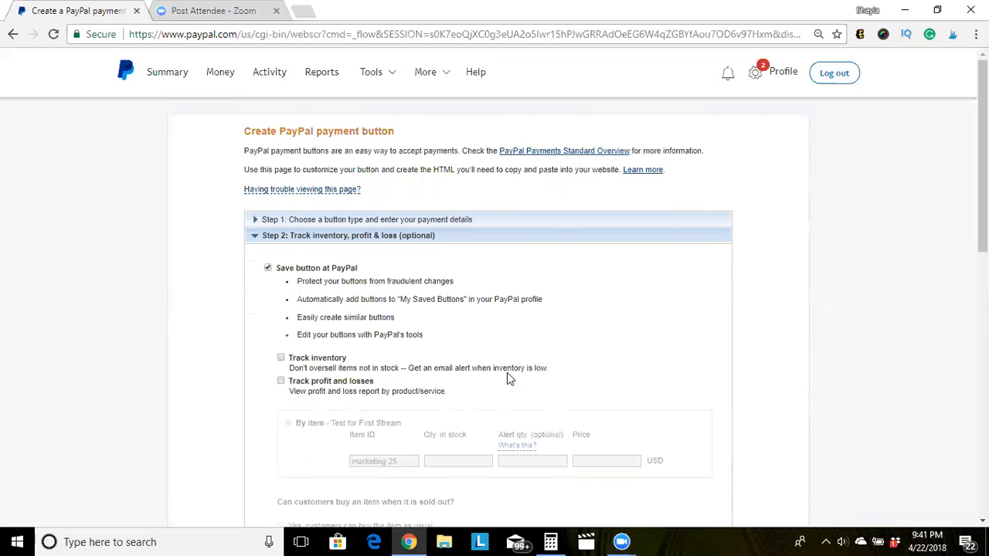
{"action": "left_click", "coordinate": [282, 359]}
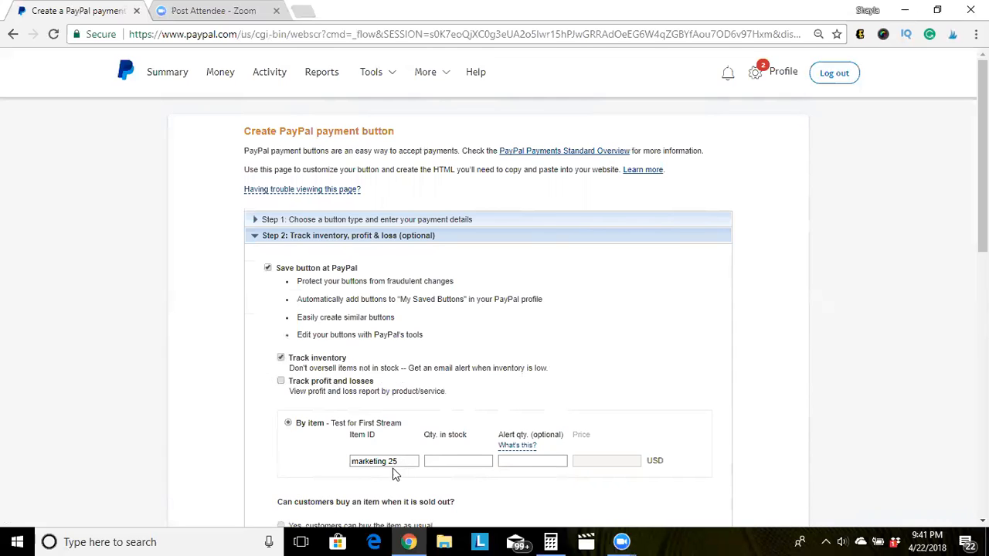
{"action": "left_click", "coordinate": [459, 468]}
{"action": "type", "text": "10"}
{"action": "left_click", "coordinate": [521, 463]}
{"action": "type", "text": "2"}
{"action": "left_click", "coordinate": [599, 457]}
{"action": "double_click", "coordinate": [522, 460]}
{"action": "key", "text": "BackSpace"}
{"action": "double_click", "coordinate": [476, 460]}
{"action": "key", "text": "BackSpace"}
{"action": "left_click", "coordinate": [280, 360]}
{"action": "left_click", "coordinate": [281, 382]}
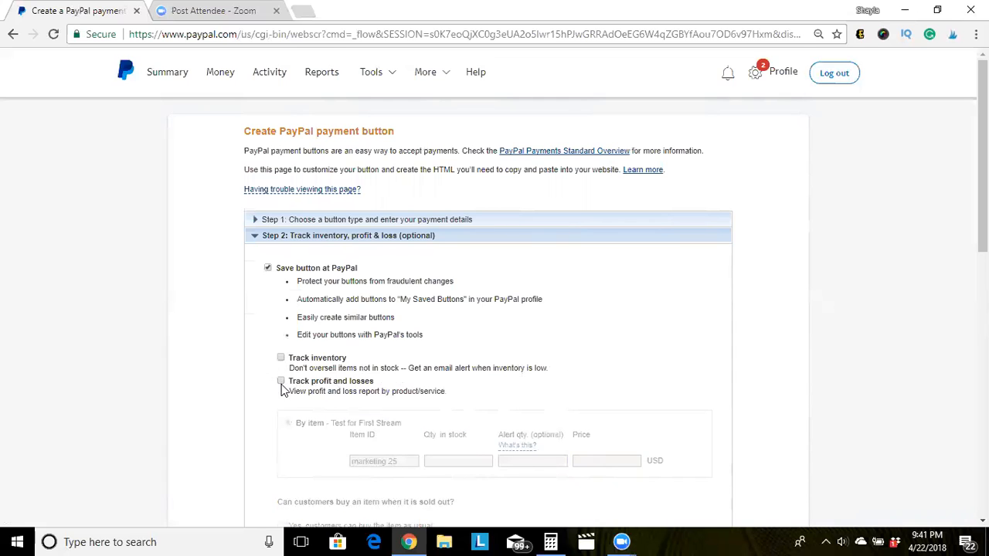
{"action": "left_click", "coordinate": [281, 382]}
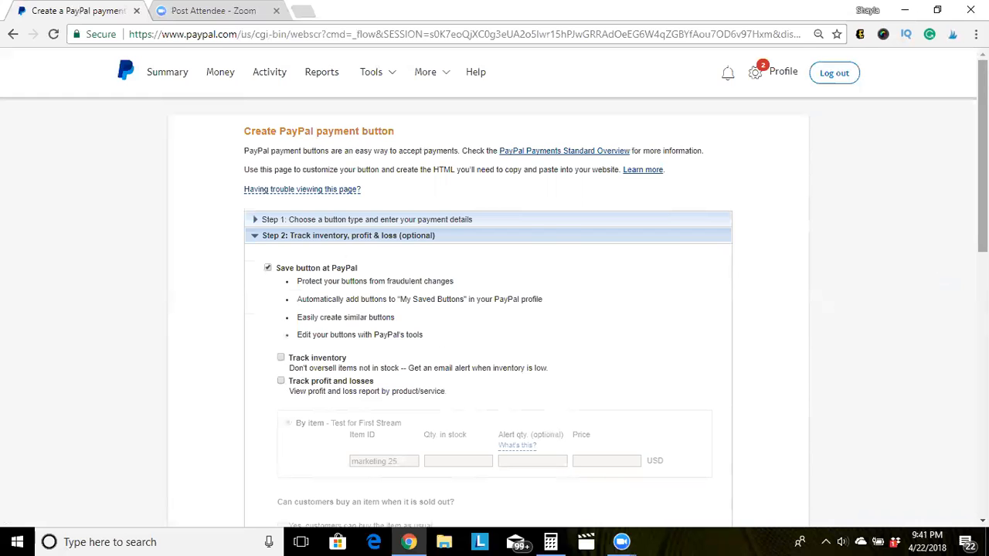
{"action": "scroll", "coordinate": [291, 348], "scroll_direction": "down", "scroll_amount": 3}
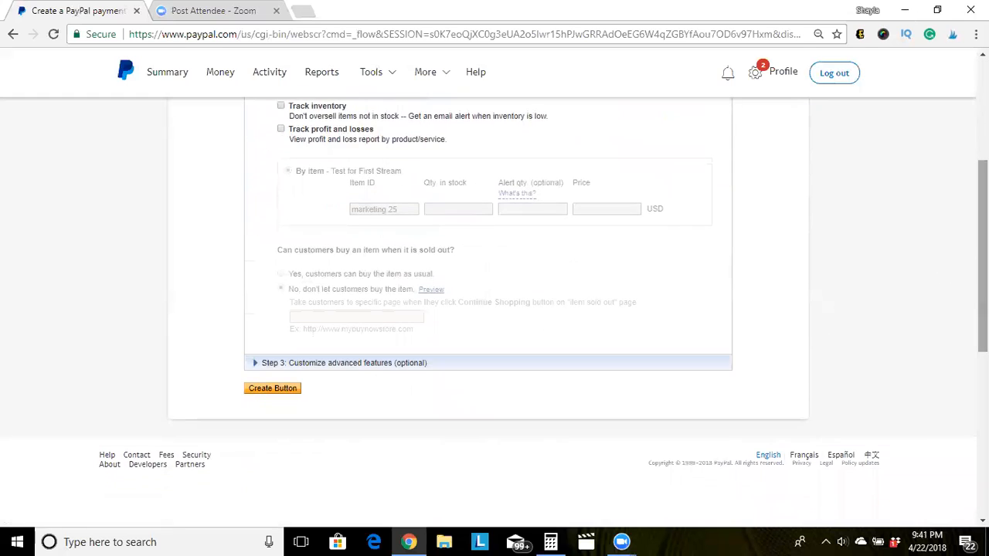
Expand Step 3 advanced features and switch special instructions to No, then back to Yes.
{"action": "left_click", "coordinate": [311, 365]}
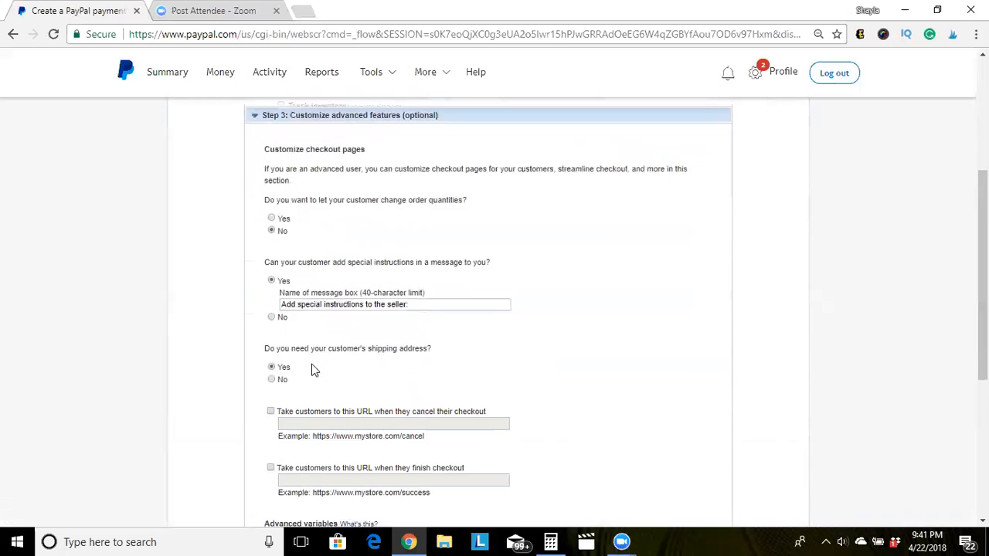
{"action": "scroll", "coordinate": [981, 232], "scroll_direction": "up", "scroll_amount": 1}
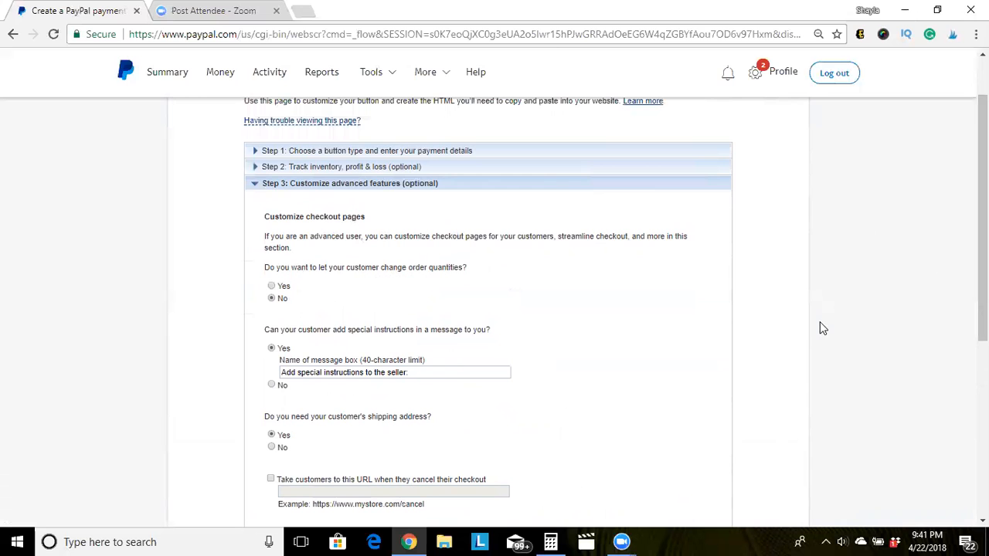
{"action": "left_click_drag", "start_coordinate": [983, 216], "coordinate": [983, 263]}
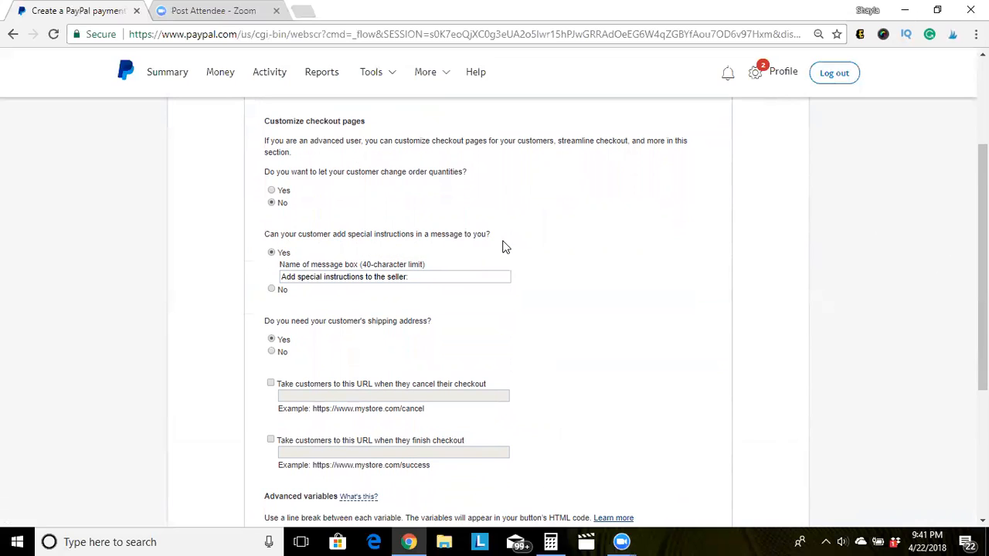
{"action": "left_click", "coordinate": [271, 292]}
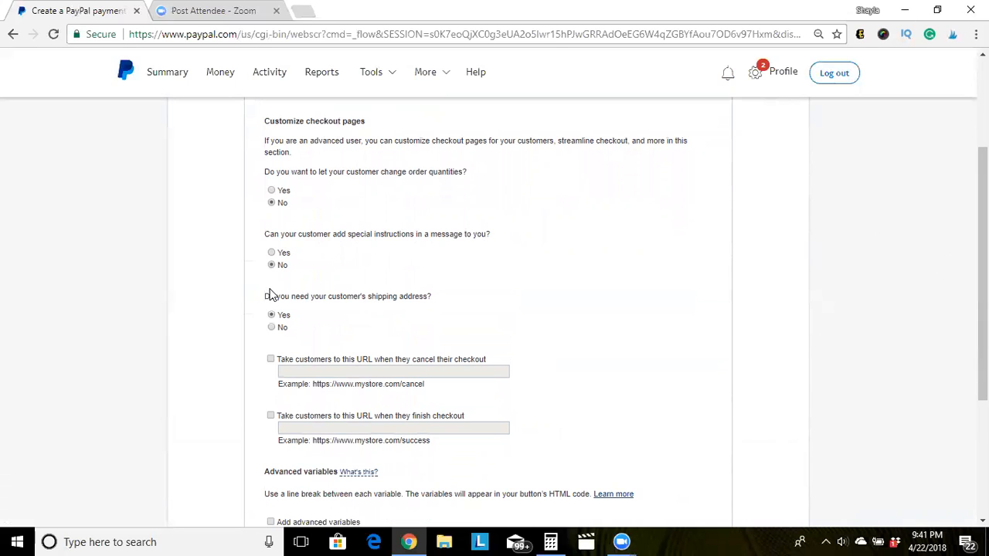
{"action": "left_click", "coordinate": [355, 253]}
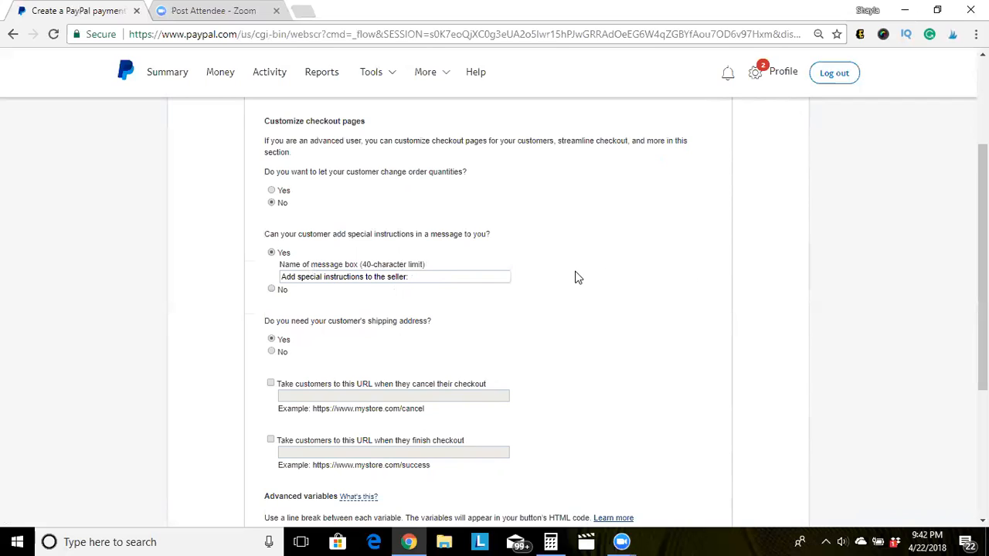
Type and then clear the message box name, and answer No to special instructions.
{"action": "left_click", "coordinate": [425, 276]}
{"action": "key", "text": "BackSpace"}
{"action": "key", "text": "BackSpace"}
{"action": "key", "text": "BackSpace"}
{"action": "key", "text": "BackSpace"}
{"action": "key", "text": "BackSpace"}
{"action": "key", "text": "BackSpace"}
{"action": "key", "text": "BackSpace"}
{"action": "key", "text": "BackSpace"}
{"action": "key", "text": "BackSpace"}
{"action": "key", "text": "BackSpace"}
{"action": "key", "text": "BackSpace"}
{"action": "key", "text": "BackSpace"}
{"action": "key", "text": "BackSpace"}
{"action": "key", "text": "BackSpace"}
{"action": "key", "text": "BackSpace"}
{"action": "key", "text": "BackSpace"}
{"action": "key", "text": "BackSpace"}
{"action": "key", "text": "BackSpace"}
{"action": "key", "text": "BackSpace"}
{"action": "key", "text": "BackSpace"}
{"action": "key", "text": "BackSpace"}
{"action": "key", "text": "BackSpace"}
{"action": "key", "text": "BackSpace"}
{"action": "key", "text": "BackSpace"}
{"action": "key", "text": "BackSpace"}
{"action": "key", "text": "BackSpace"}
{"action": "key", "text": "BackSpace"}
{"action": "key", "text": "BackSpace"}
{"action": "key", "text": "BackSpace"}
{"action": "key", "text": "BackSpace"}
{"action": "key", "text": "BackSpace"}
{"action": "key", "text": "BackSpace"}
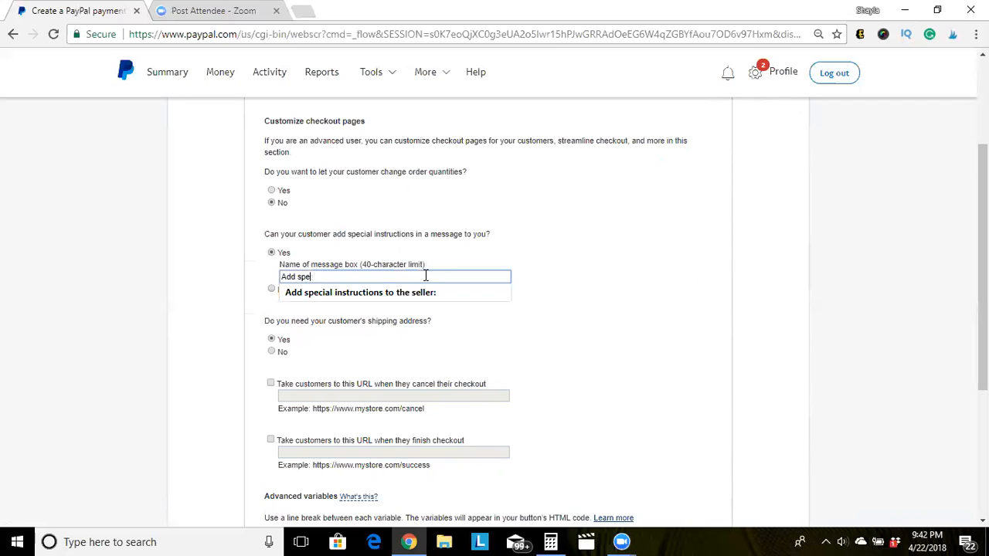
{"action": "type", "text": "please "}
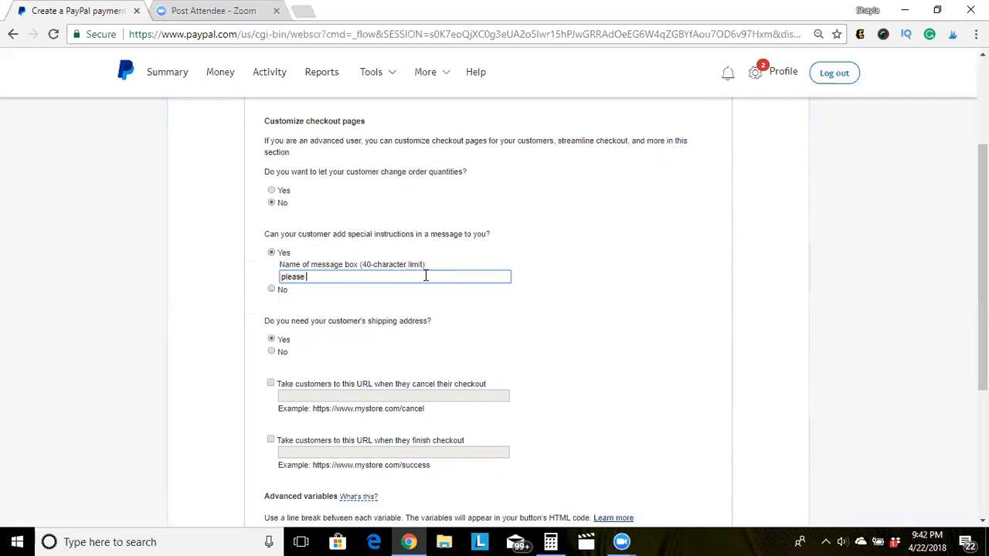
{"action": "type", "text": "sign t"}
{"action": "key", "text": "BackSpace"}
{"action": "left_click", "coordinate": [272, 290]}
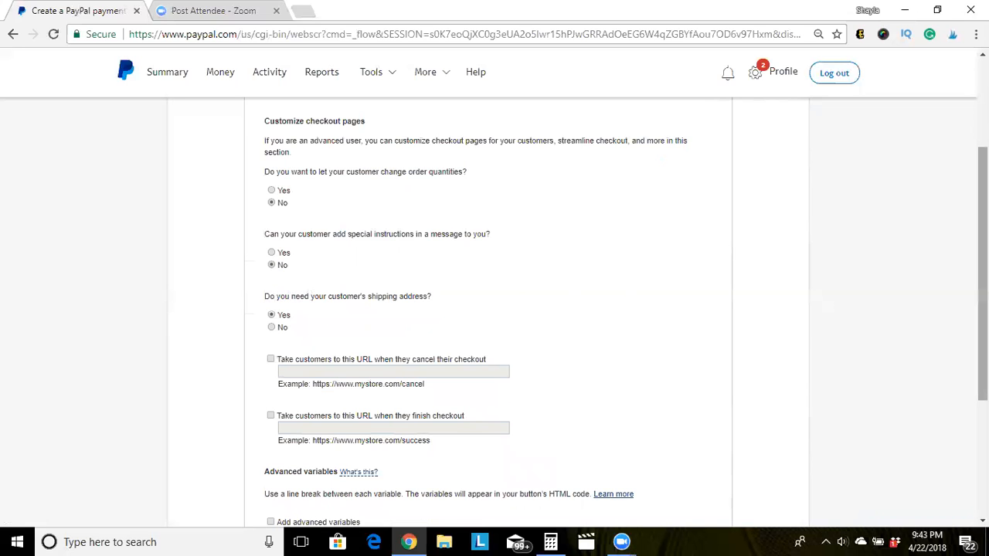
{"action": "scroll", "coordinate": [383, 233], "scroll_direction": "down", "scroll_amount": 3}
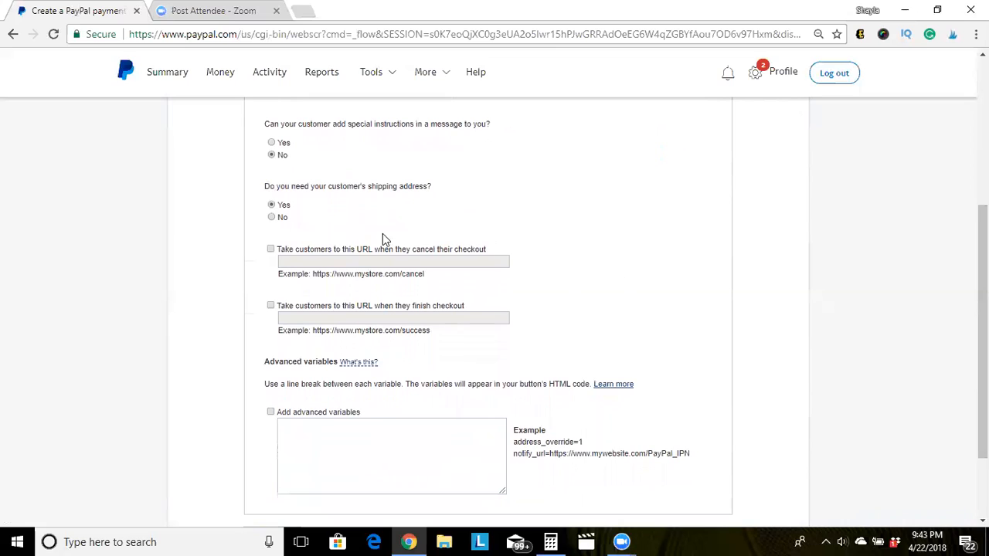
{"action": "left_click", "coordinate": [273, 218]}
{"action": "left_click", "coordinate": [271, 206]}
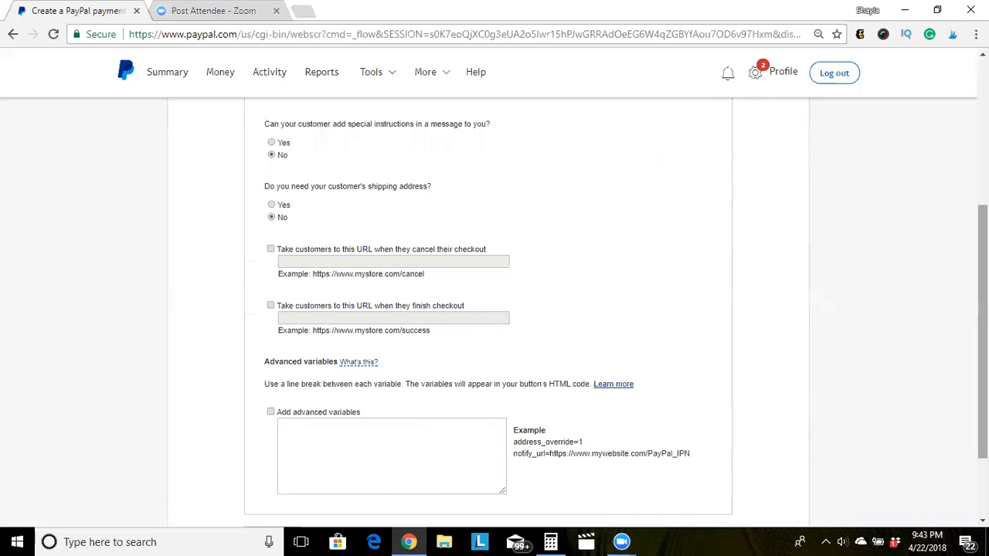
{"action": "scroll", "coordinate": [471, 276], "scroll_direction": "down", "scroll_amount": 1}
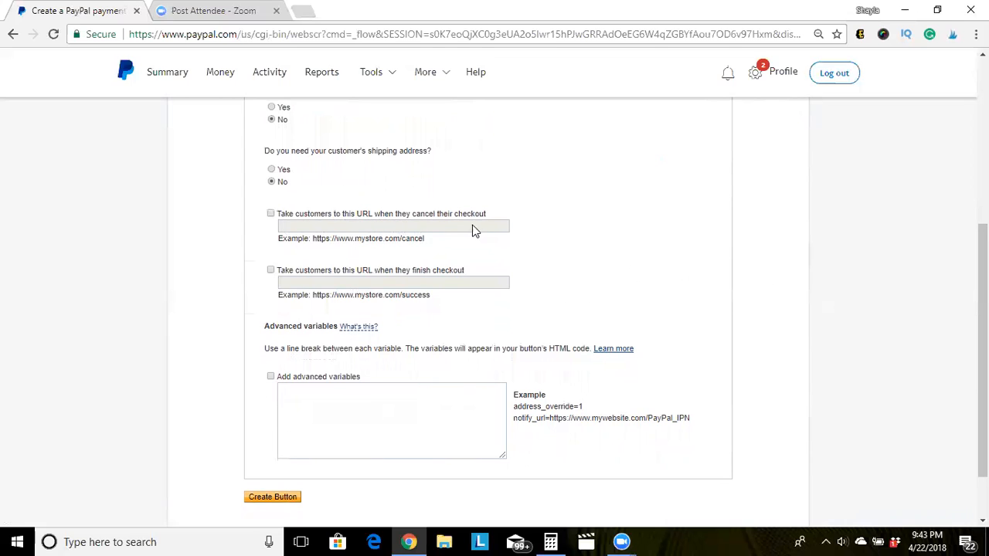
Toggle the cancel-checkout redirect URL option on, off, and on again, leaving its field empty.
{"action": "left_click", "coordinate": [270, 216]}
{"action": "left_click", "coordinate": [289, 227]}
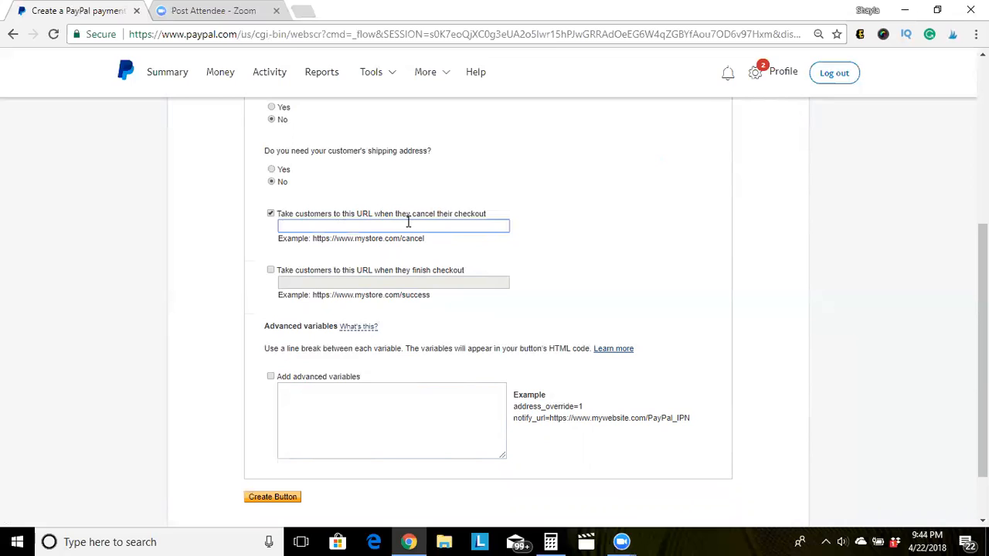
{"action": "left_click", "coordinate": [271, 215]}
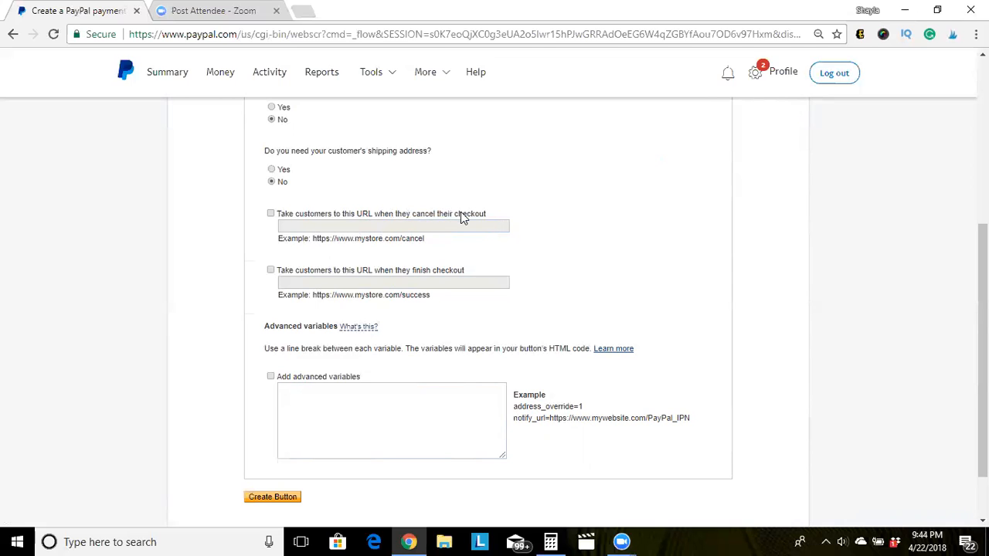
{"action": "left_click", "coordinate": [271, 215]}
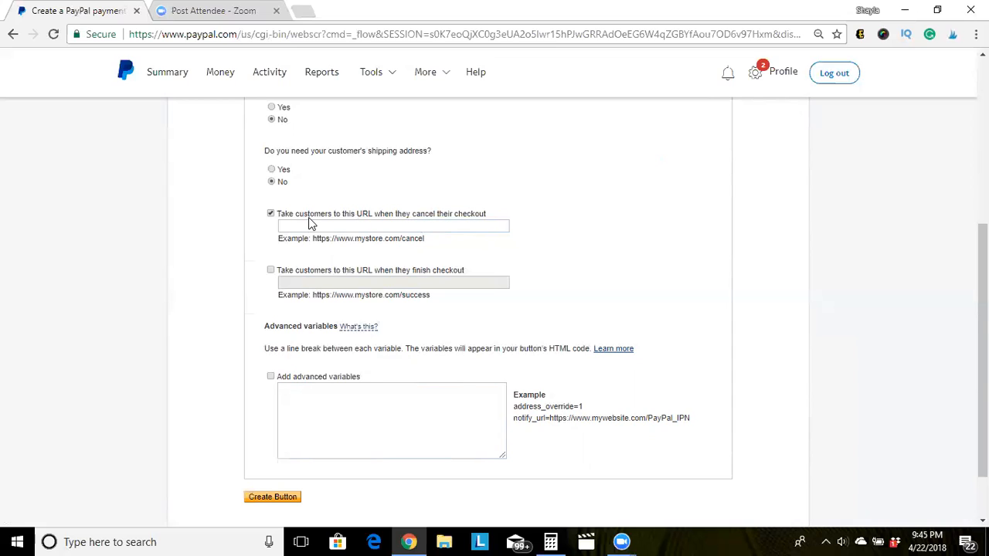
Turn off the cancel-checkout redirect and enable the finish-checkout redirect URL instead.
{"action": "left_click", "coordinate": [271, 215]}
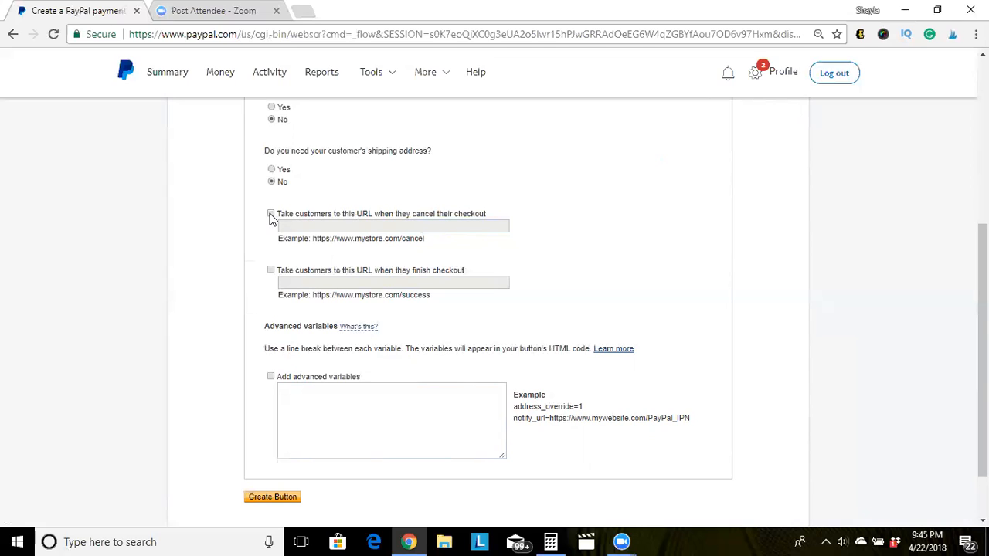
{"action": "left_click", "coordinate": [271, 271]}
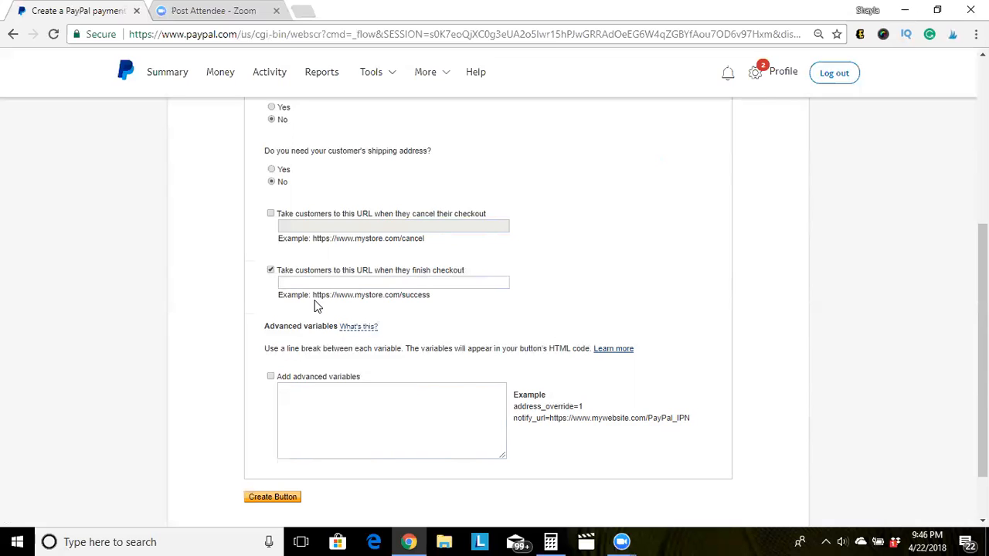
Start the finish-checkout URL entry, then continue past the timeout warning to keep the session.
{"action": "left_click", "coordinate": [297, 283]}
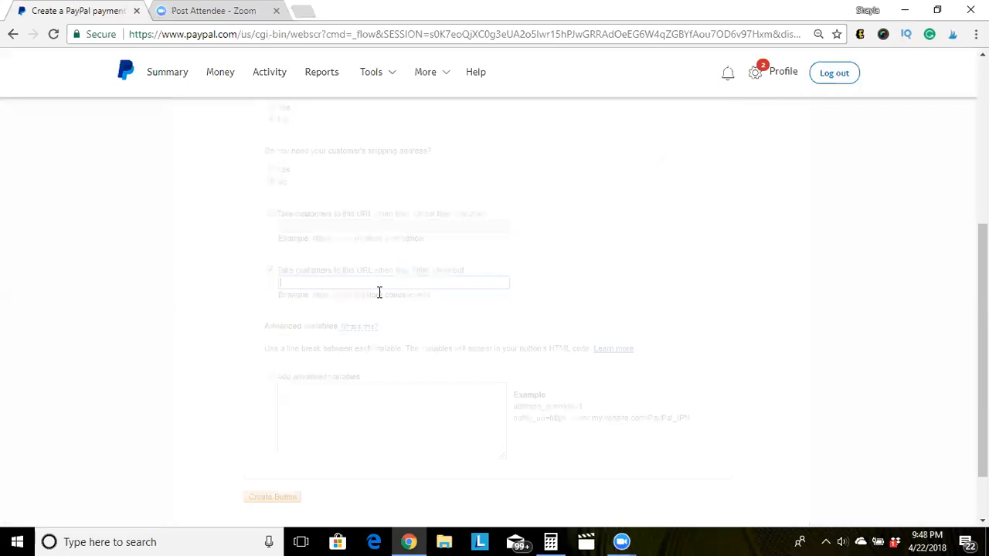
{"action": "left_click", "coordinate": [541, 324]}
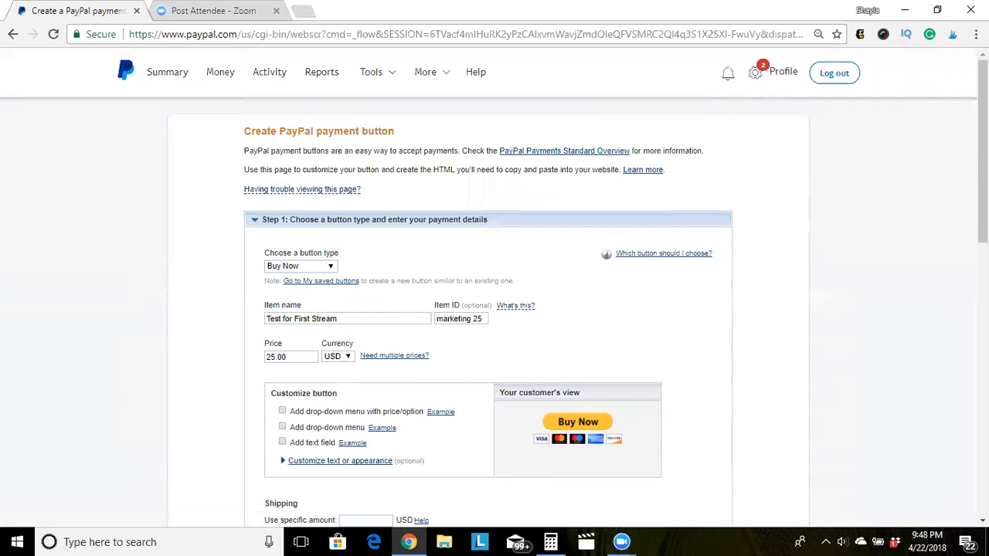
Generate the Buy Now button's website HTML code with Create Button.
{"action": "scroll", "coordinate": [983, 155], "scroll_direction": "down", "scroll_amount": 4}
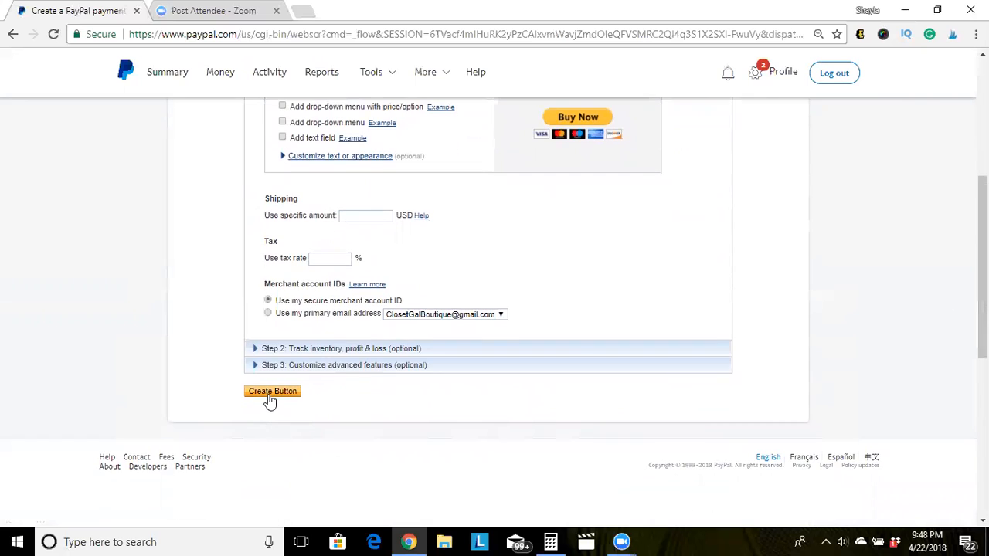
{"action": "left_click", "coordinate": [269, 395]}
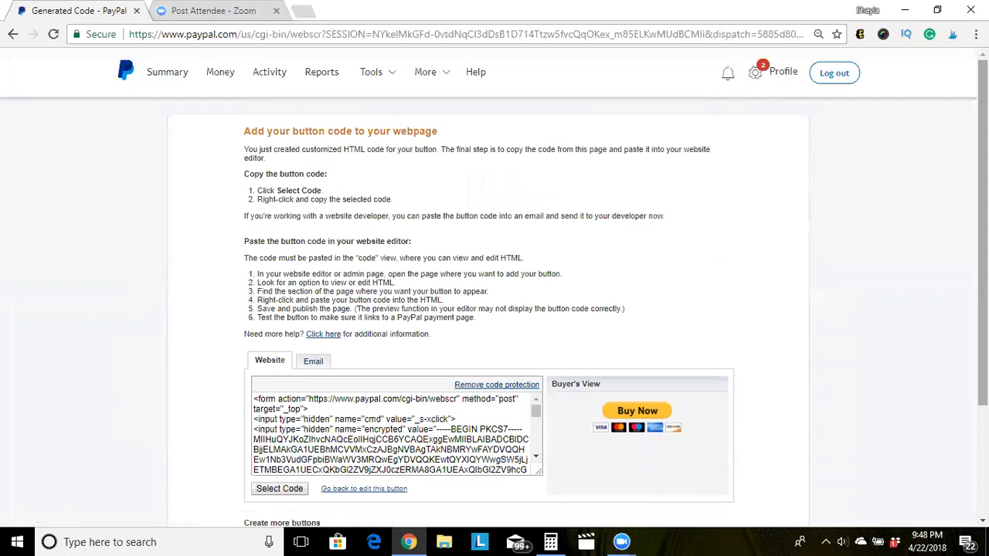
View the button's email link, then switch back to its website HTML code.
{"action": "scroll", "coordinate": [495, 294], "scroll_direction": "down", "scroll_amount": 1}
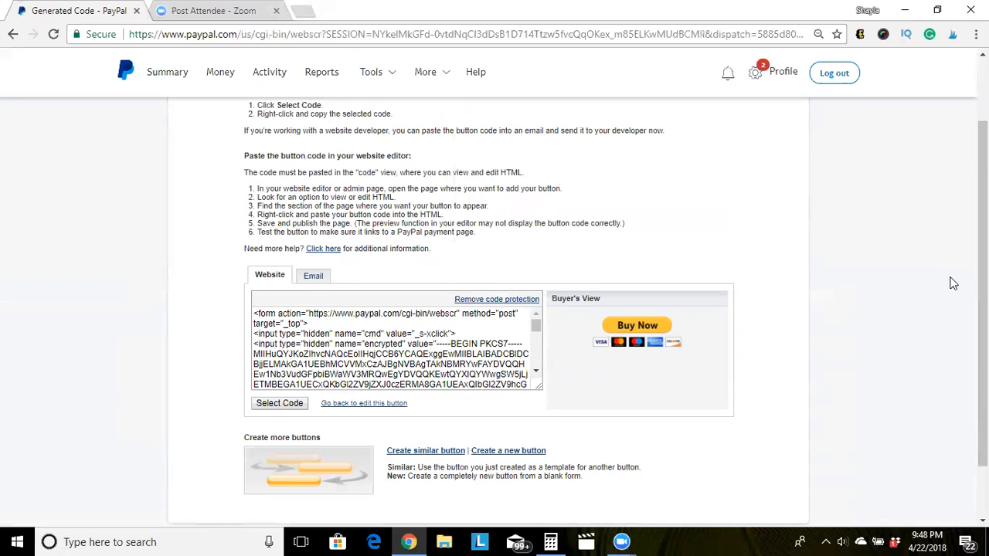
{"action": "scroll", "coordinate": [501, 304], "scroll_direction": "down", "scroll_amount": 1}
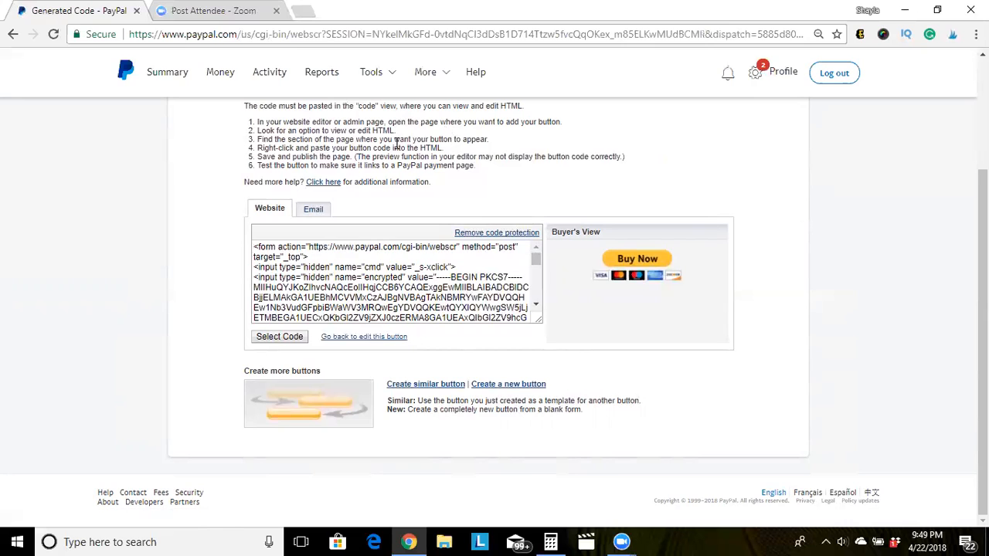
{"action": "left_click", "coordinate": [313, 209]}
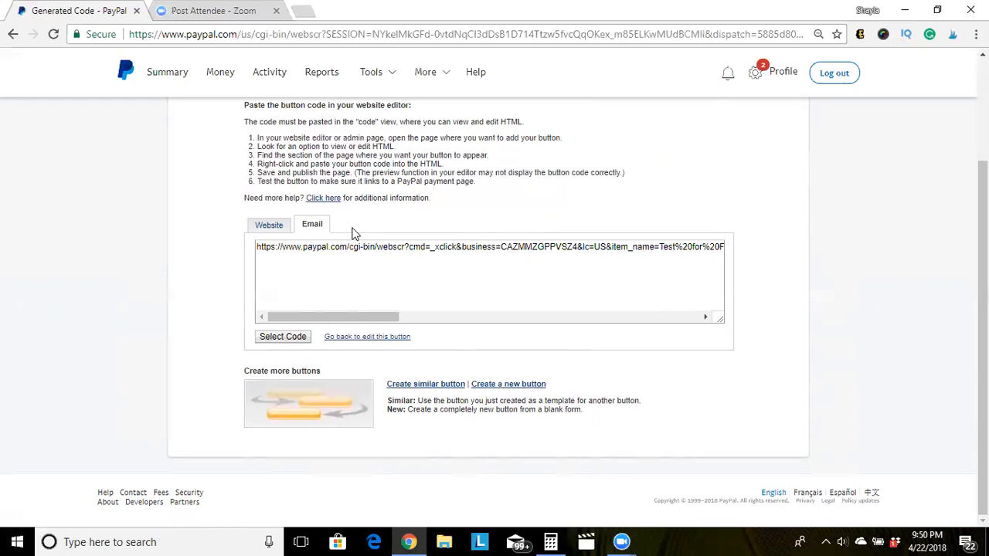
{"action": "left_click", "coordinate": [278, 225]}
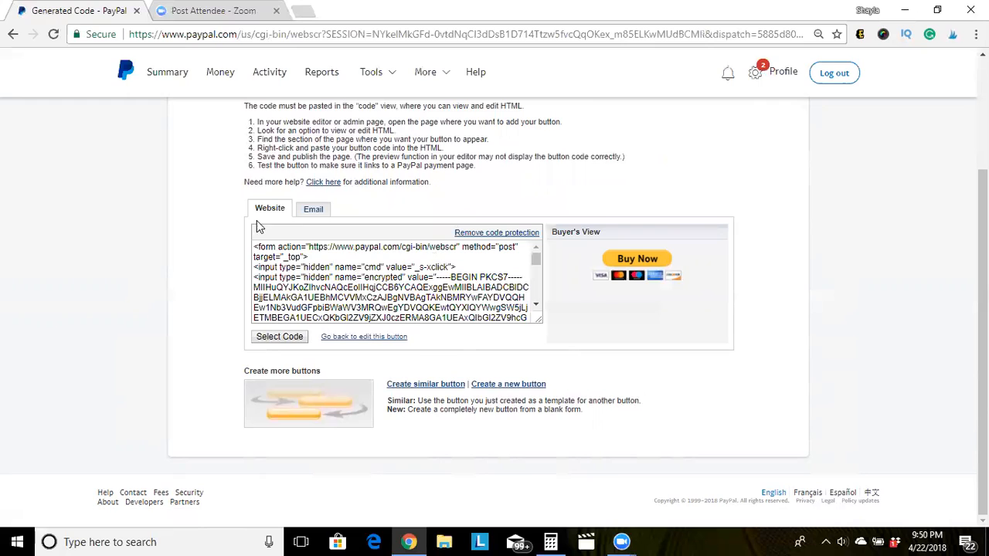
Select all the website HTML code, bring up its options, then dismiss them.
{"action": "left_click", "coordinate": [278, 337]}
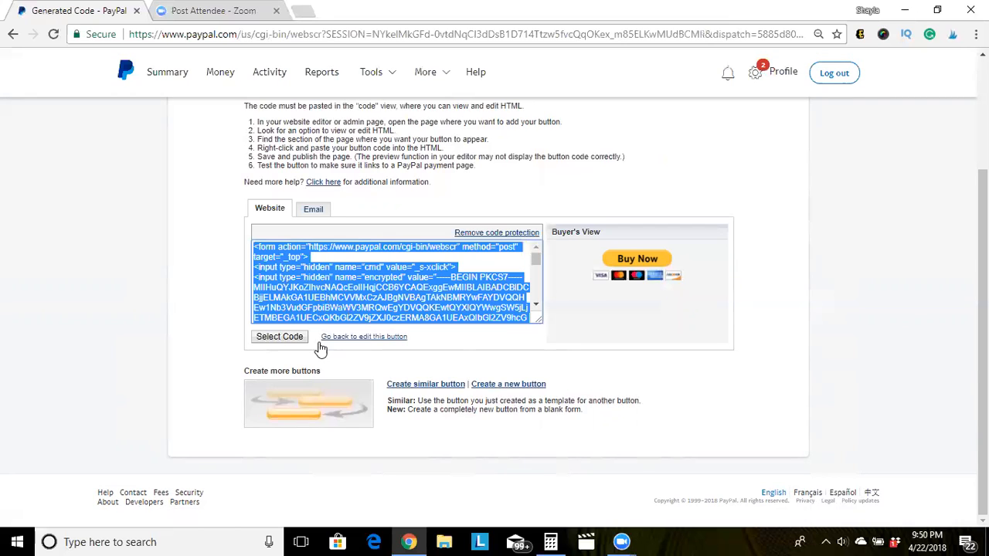
{"action": "right_click", "coordinate": [300, 291]}
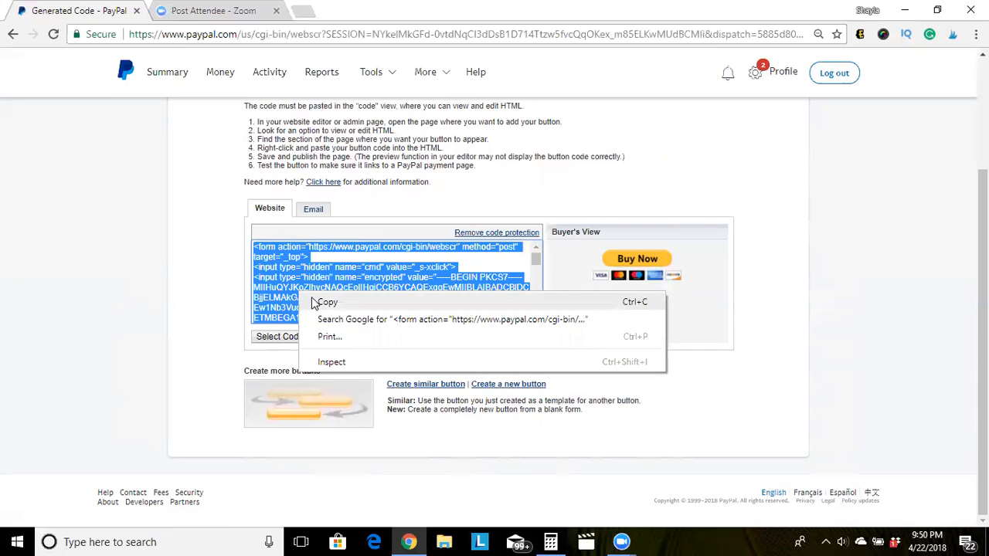
{"action": "left_click", "coordinate": [217, 259]}
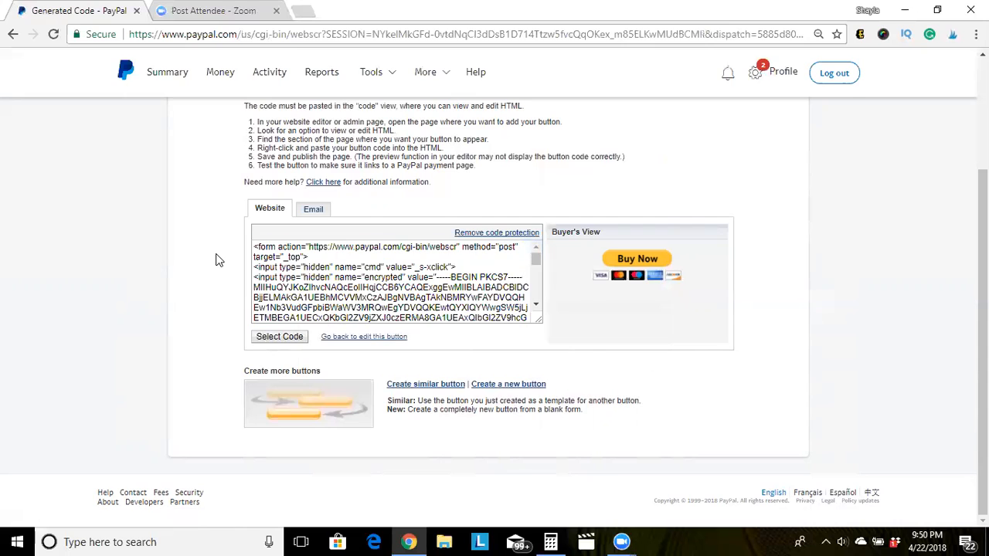
Copy the Buy Now button's paypal.com email link from the Email version.
{"action": "left_click", "coordinate": [320, 219]}
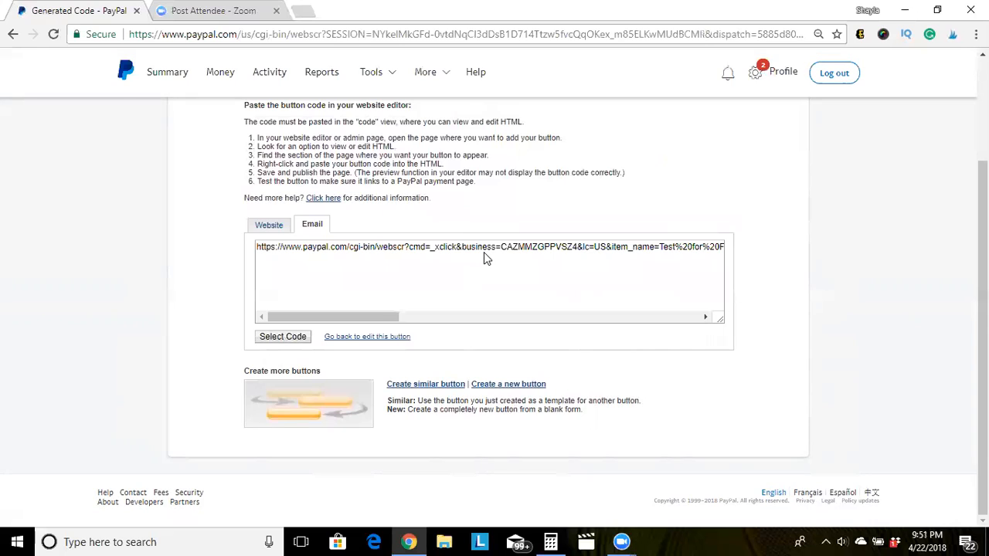
{"action": "left_click", "coordinate": [289, 338]}
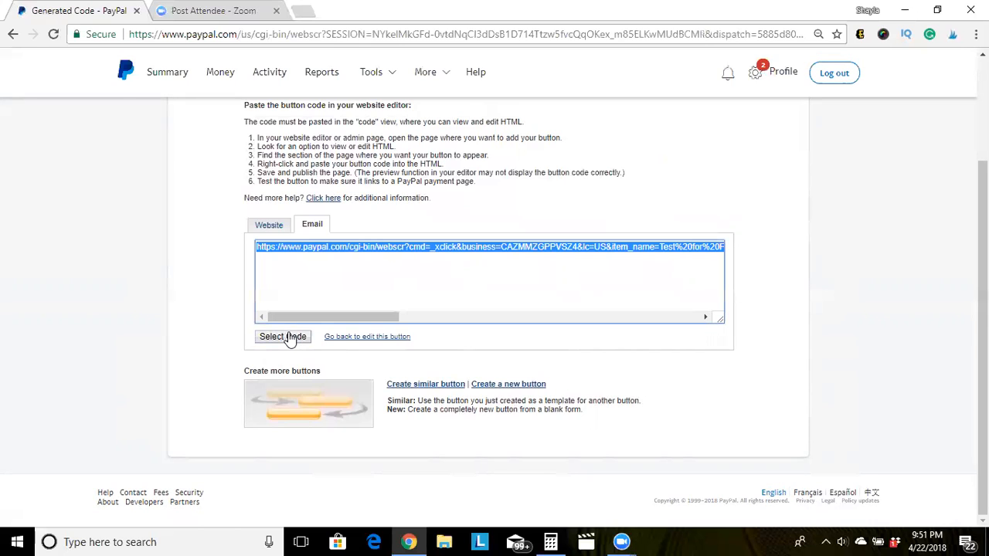
{"action": "right_click", "coordinate": [313, 249]}
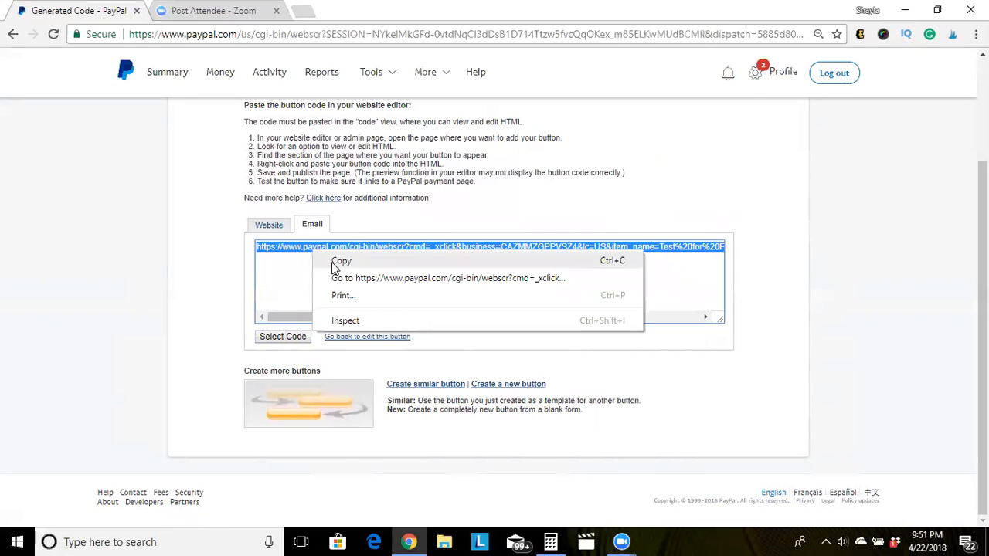
{"action": "left_click", "coordinate": [341, 262]}
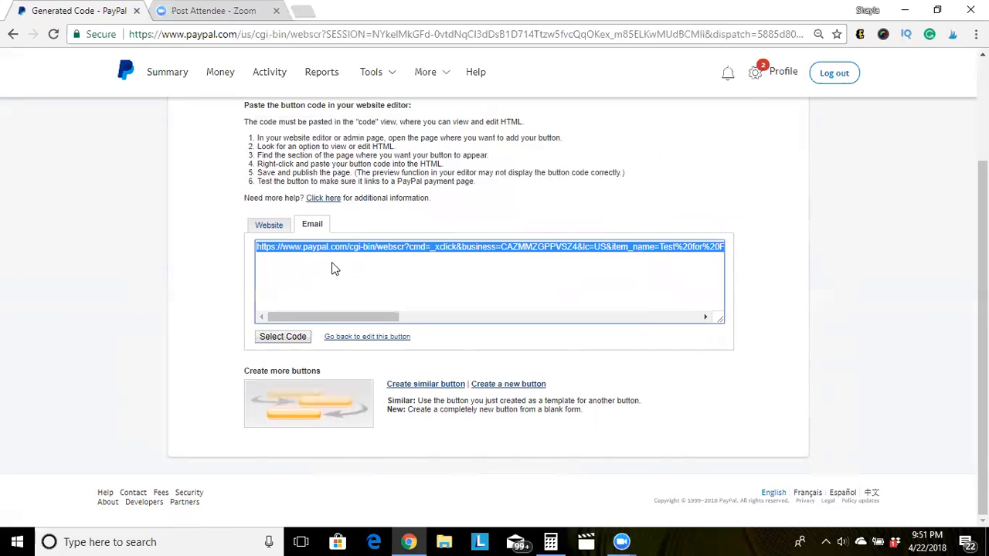
{"action": "left_click", "coordinate": [224, 268]}
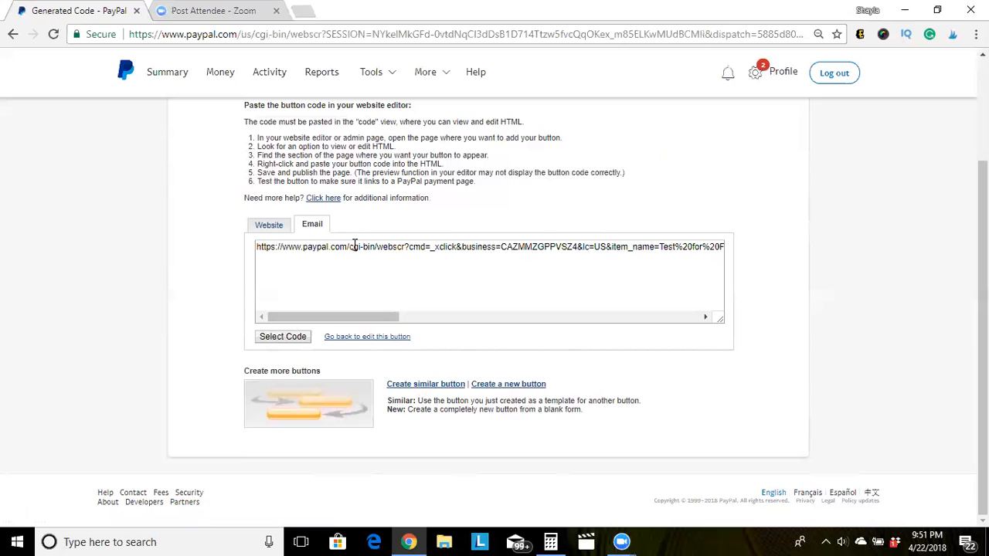
Open a blank new tab beside the Generated Code page.
{"action": "left_click", "coordinate": [303, 11]}
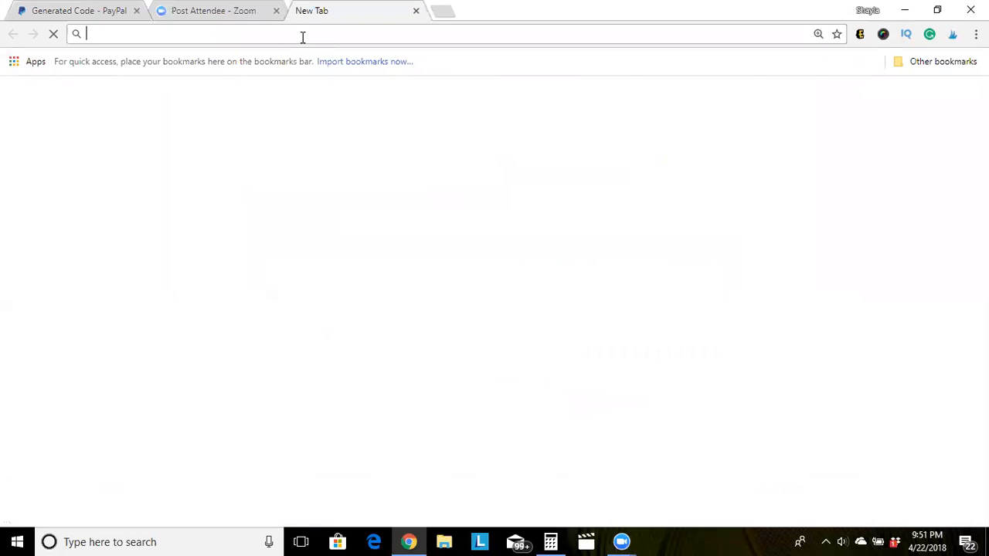
Paste and load the copied email link to reach the $25.00 USD checkout.
{"action": "key", "text": "ctrl+v"}
{"action": "key", "text": "Return"}
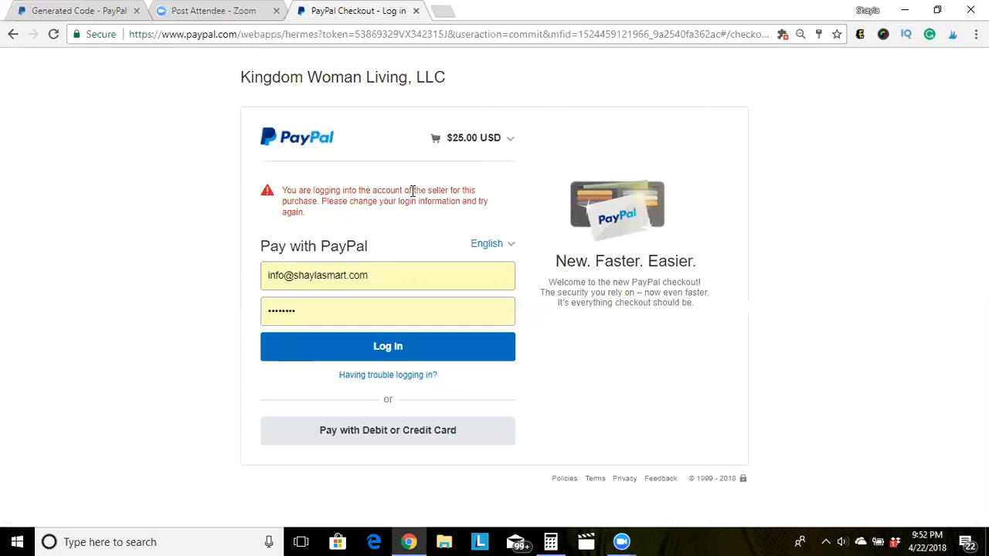
{"action": "left_click", "coordinate": [512, 144]}
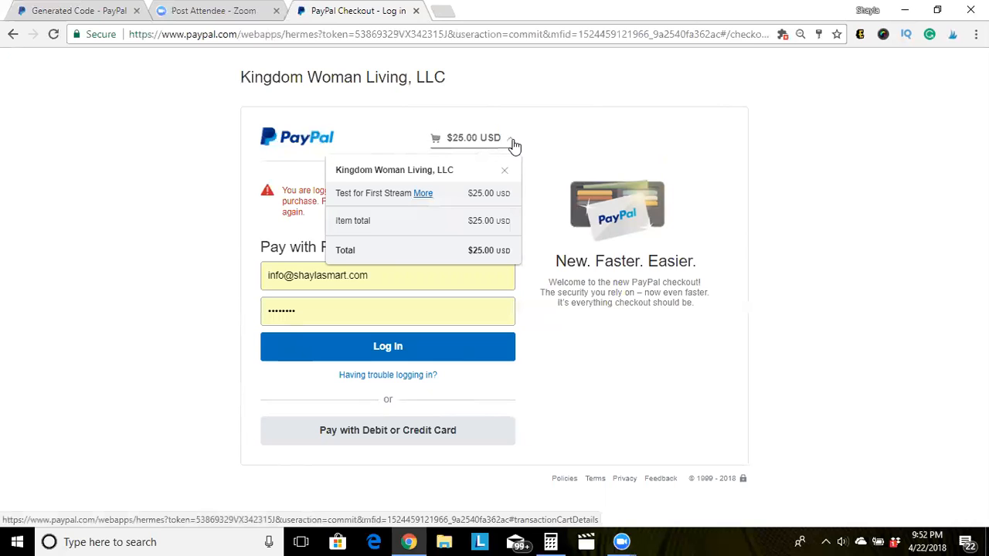
{"action": "left_click", "coordinate": [424, 193]}
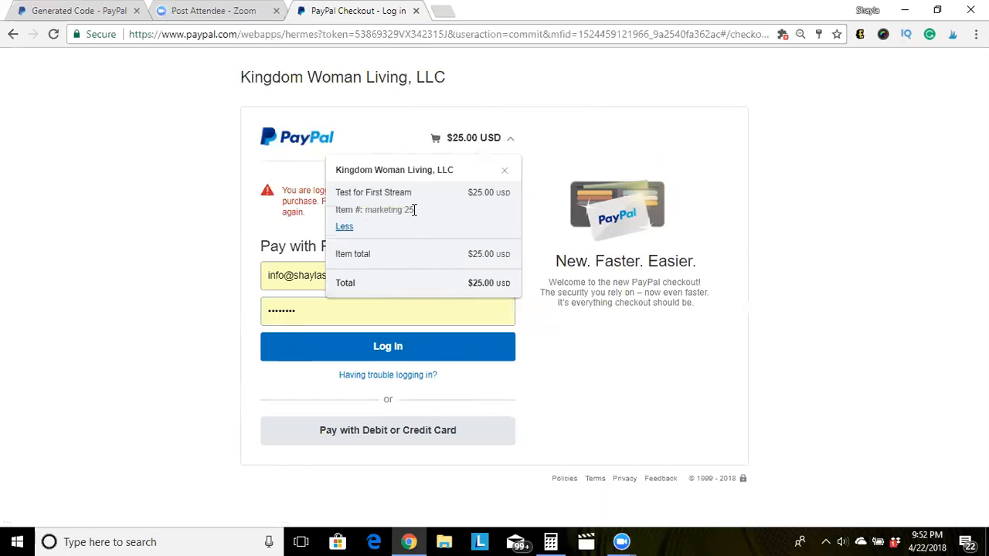
{"action": "left_click", "coordinate": [345, 231]}
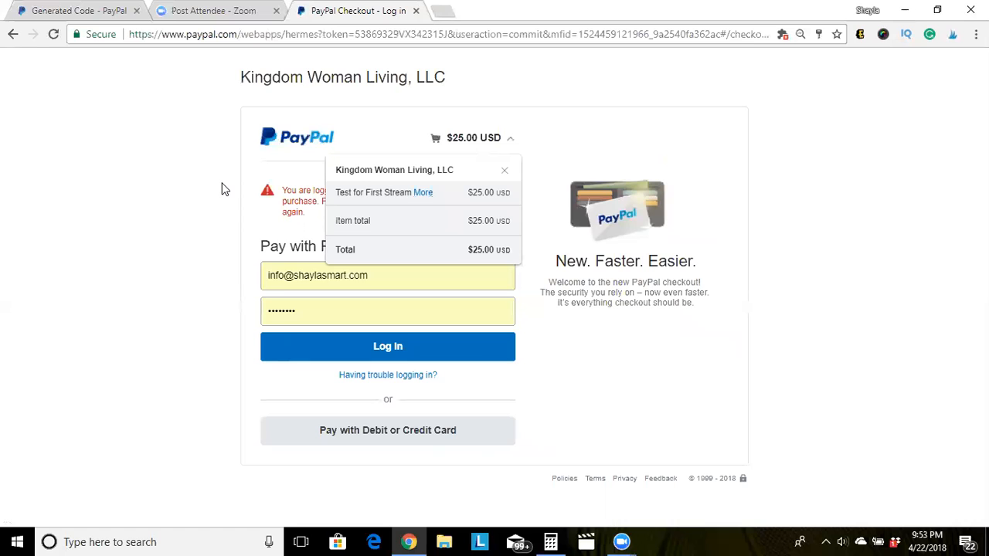
{"action": "left_click", "coordinate": [222, 189]}
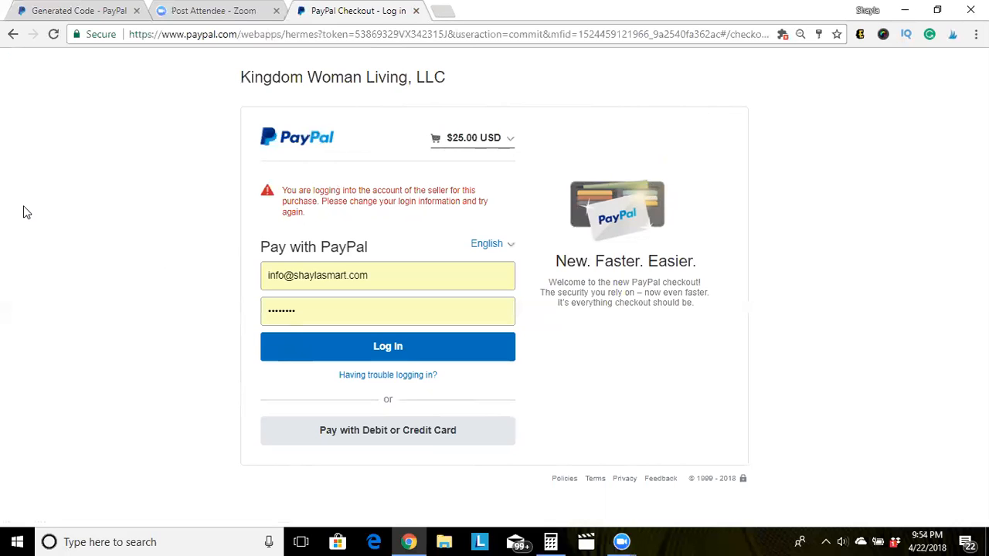
Close the PayPal Checkout tab and the Generated Code - PayPal tab.
{"action": "left_click", "coordinate": [416, 11]}
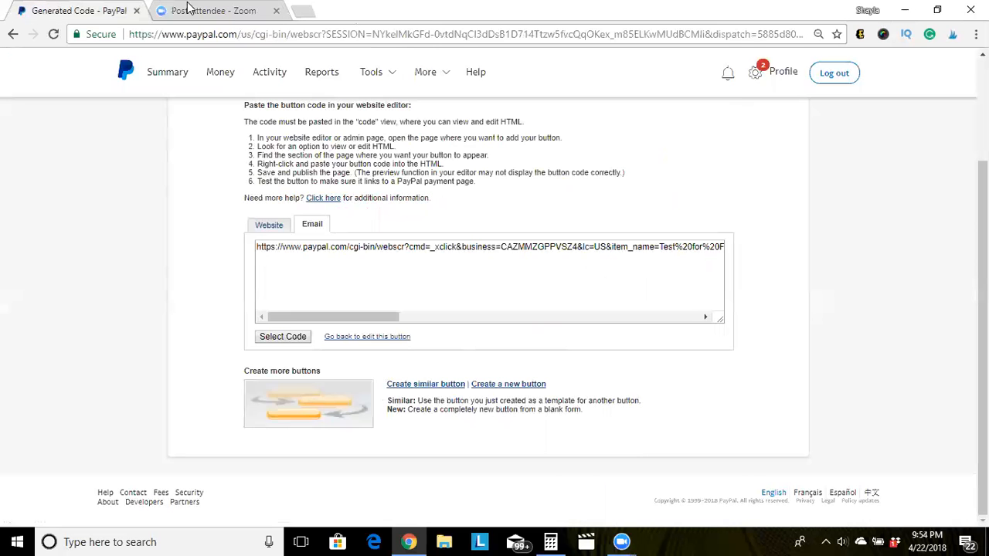
{"action": "left_click", "coordinate": [136, 11]}
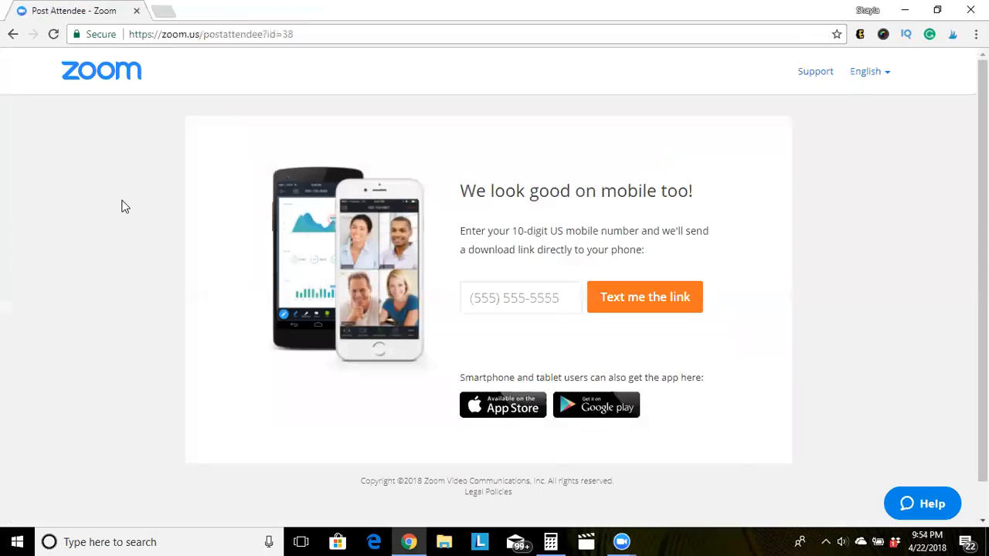